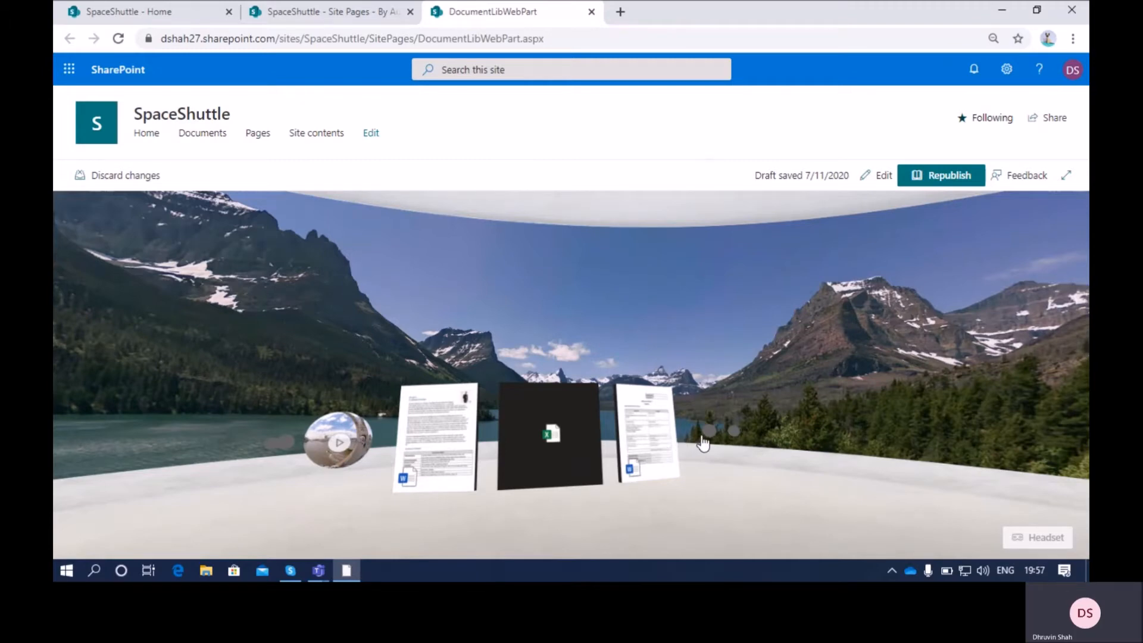
# Browse through the files displayed in the document library carousel of the existing space.
pyautogui.scroll(-5, 704, 443)
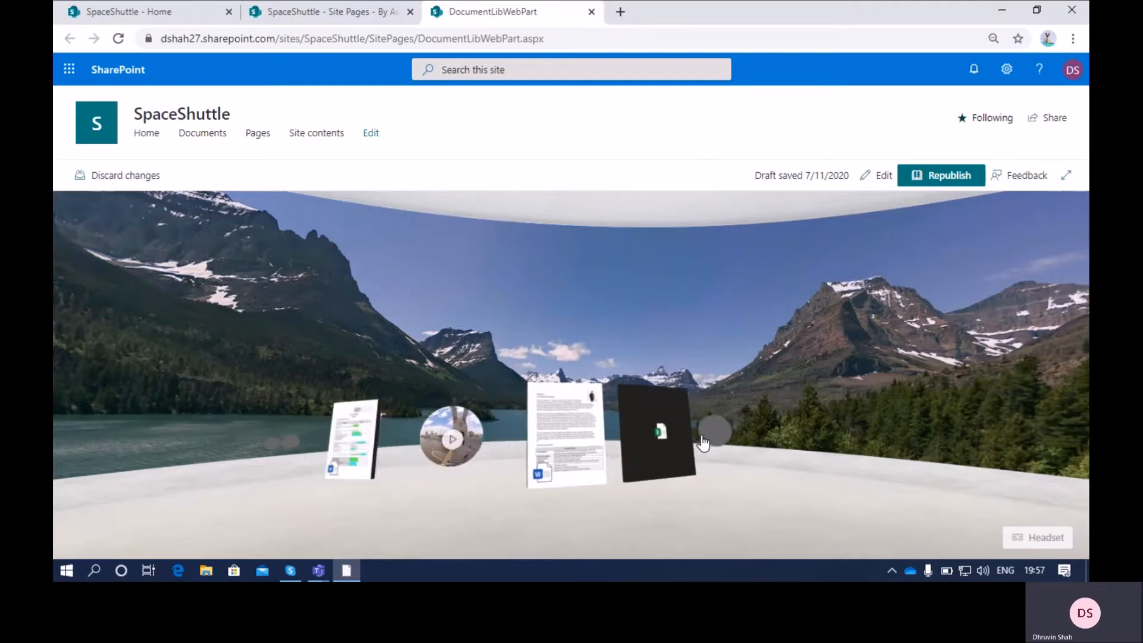
pyautogui.scroll(-5, 704, 444)
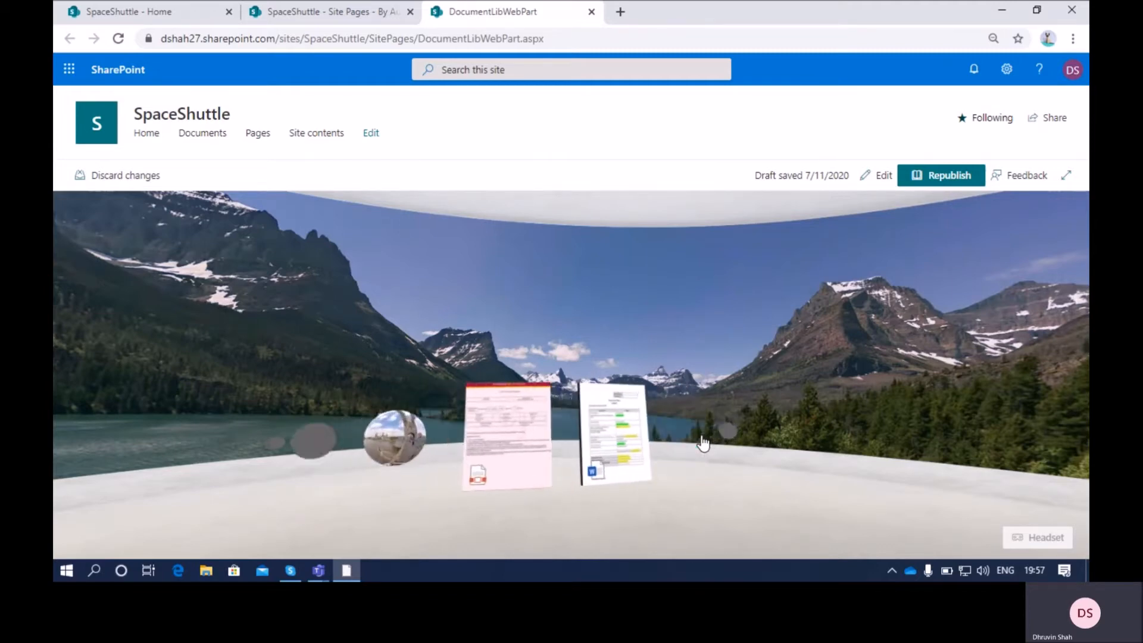
pyautogui.scroll(-5, 703, 443)
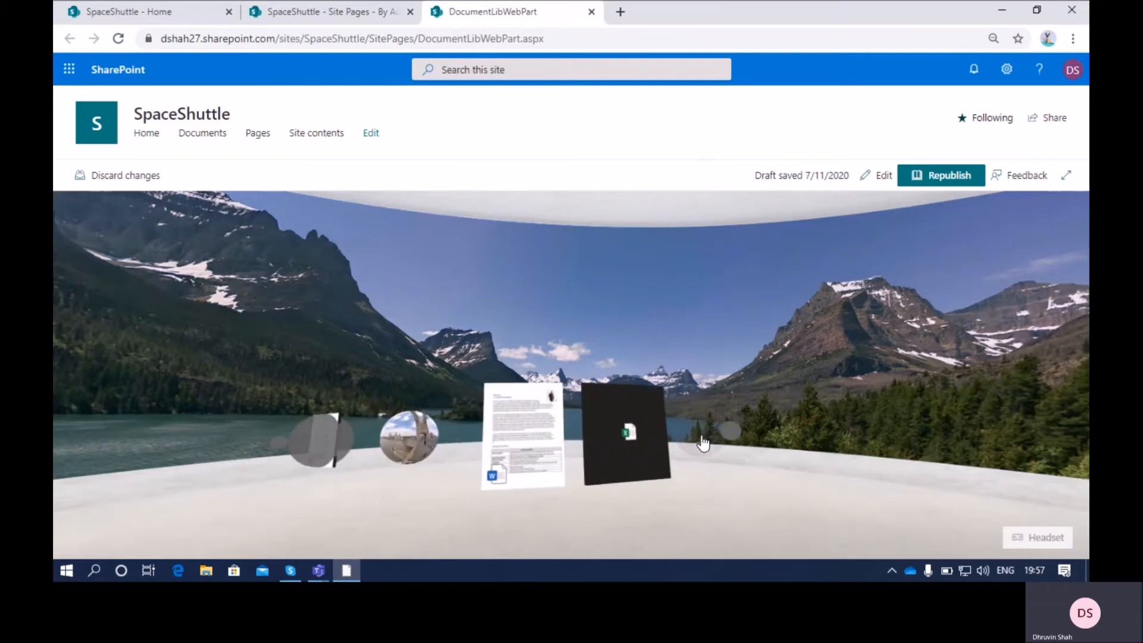
pyautogui.scroll(-3, 704, 443)
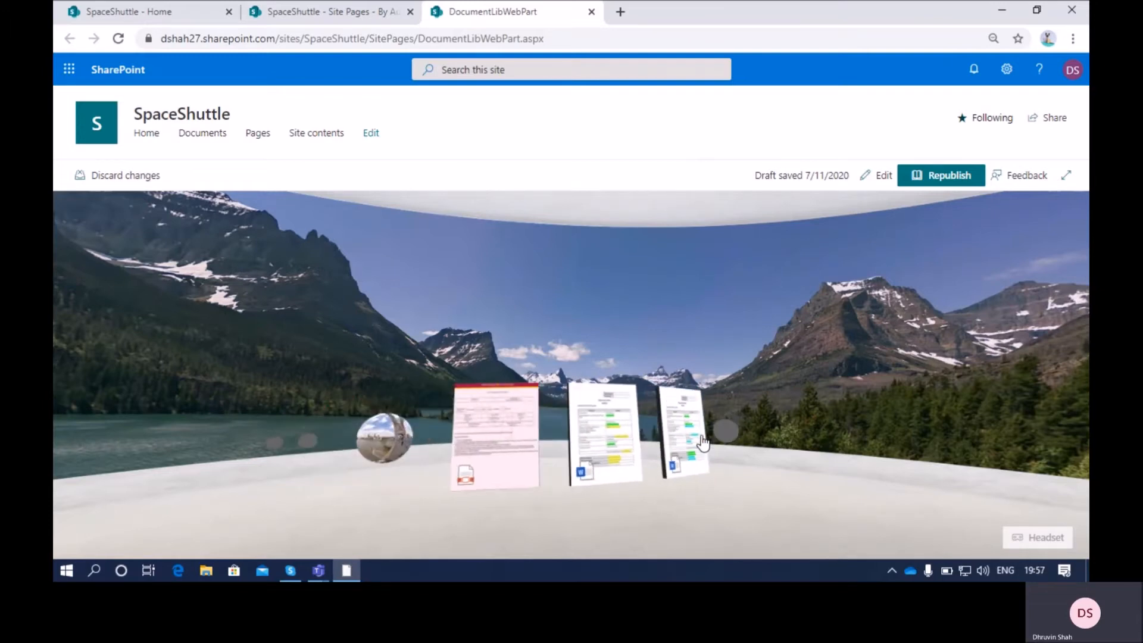
pyautogui.scroll(-5, 703, 444)
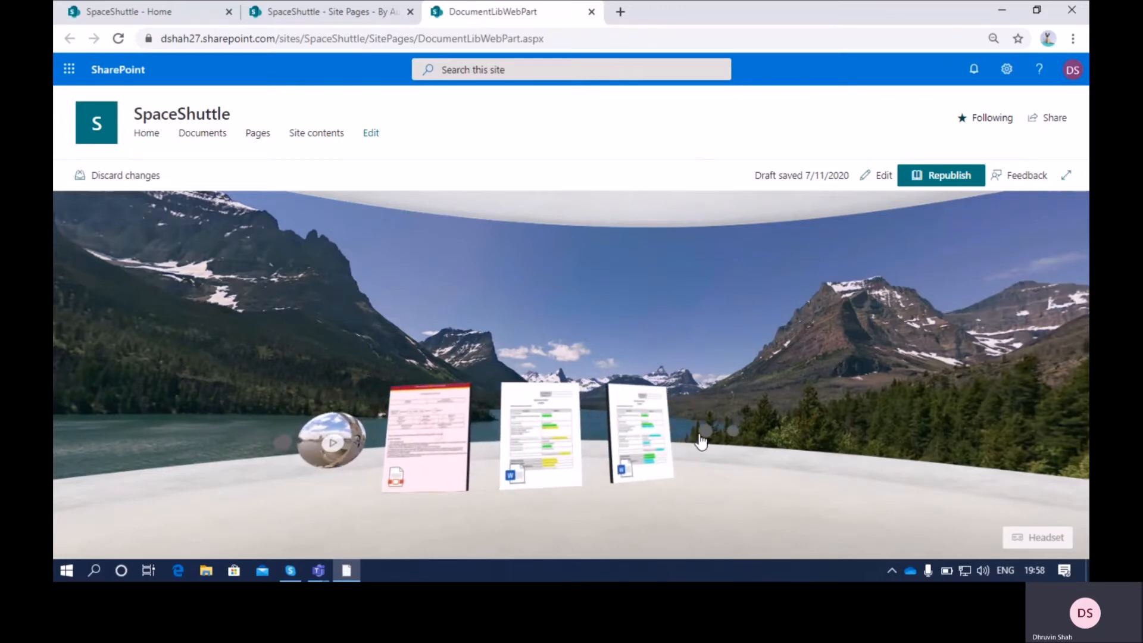
# Create a new space named DocumentLibraryWP from the SpaceShuttle home page, using the Gallery structure.
pyautogui.click(143, 13)
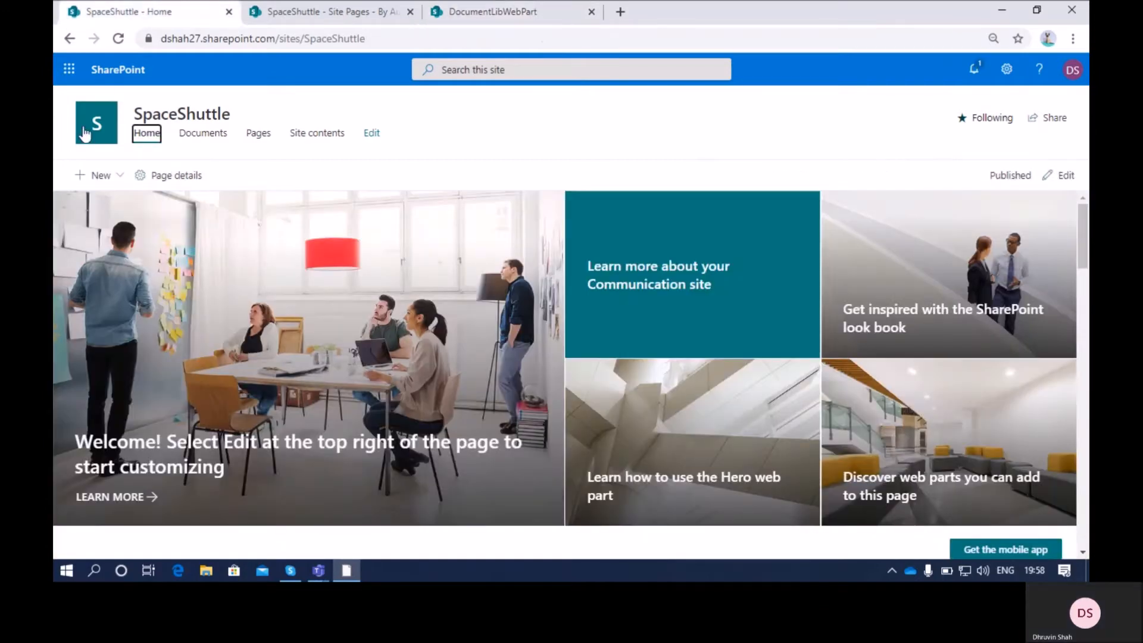
pyautogui.click(114, 175)
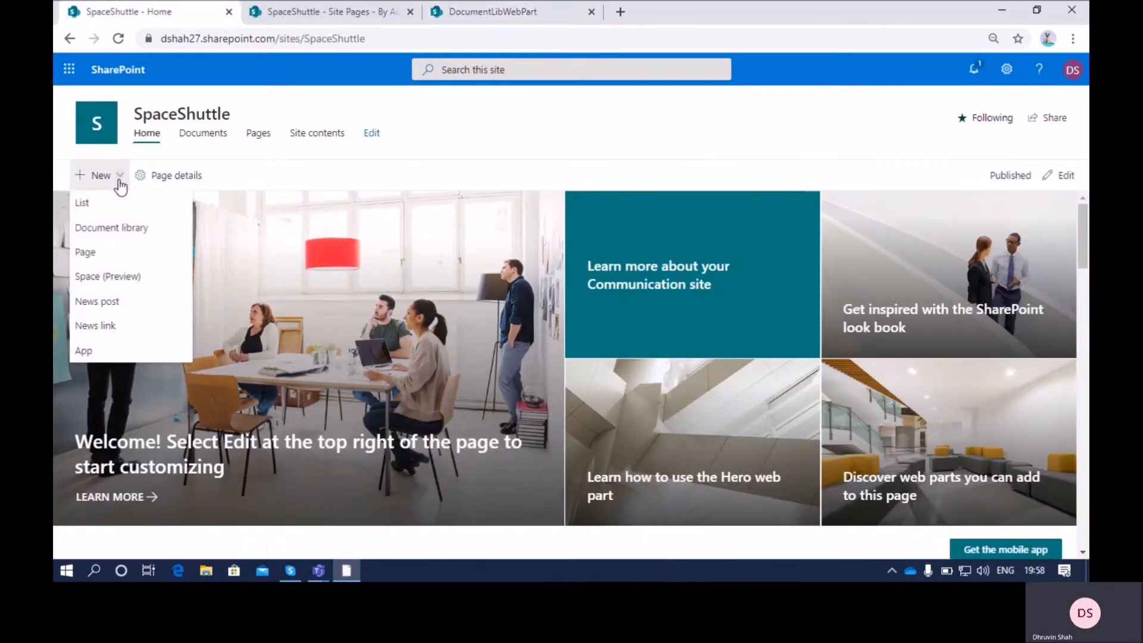
pyautogui.click(120, 275)
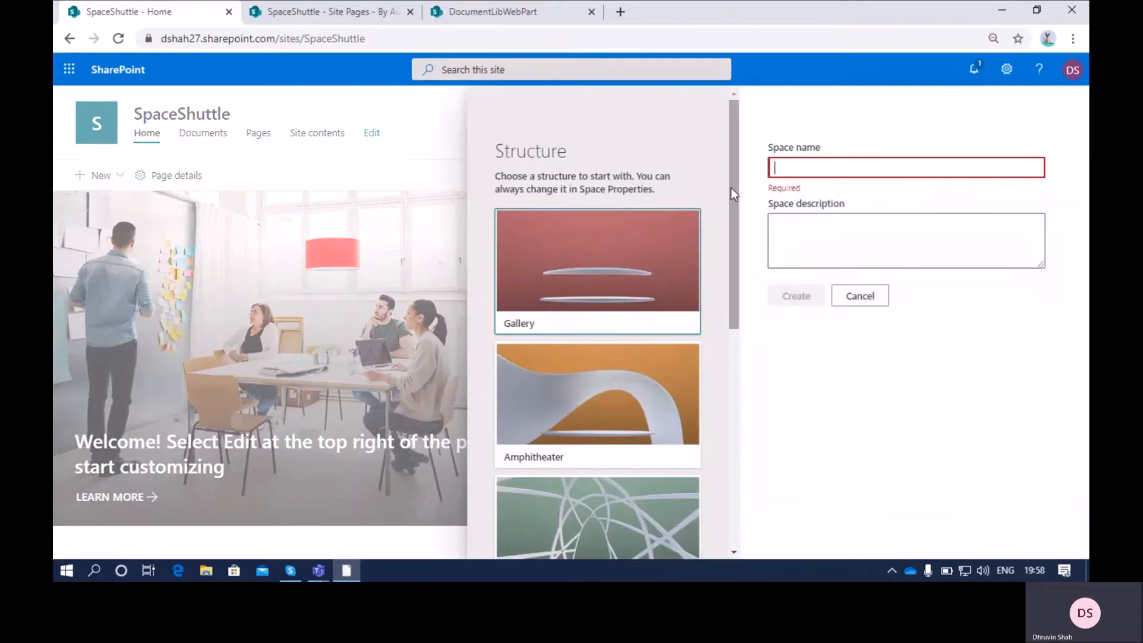
pyautogui.write('docm')
pyautogui.hotkey('ctrl', 'a')
pyautogui.write('DocumentLibraryWP')
pyautogui.press('Return')
pyautogui.press('Down')
# Place a Document library web part on the space's floor and connect it to the site's Documents library.
pyautogui.click(81, 218)
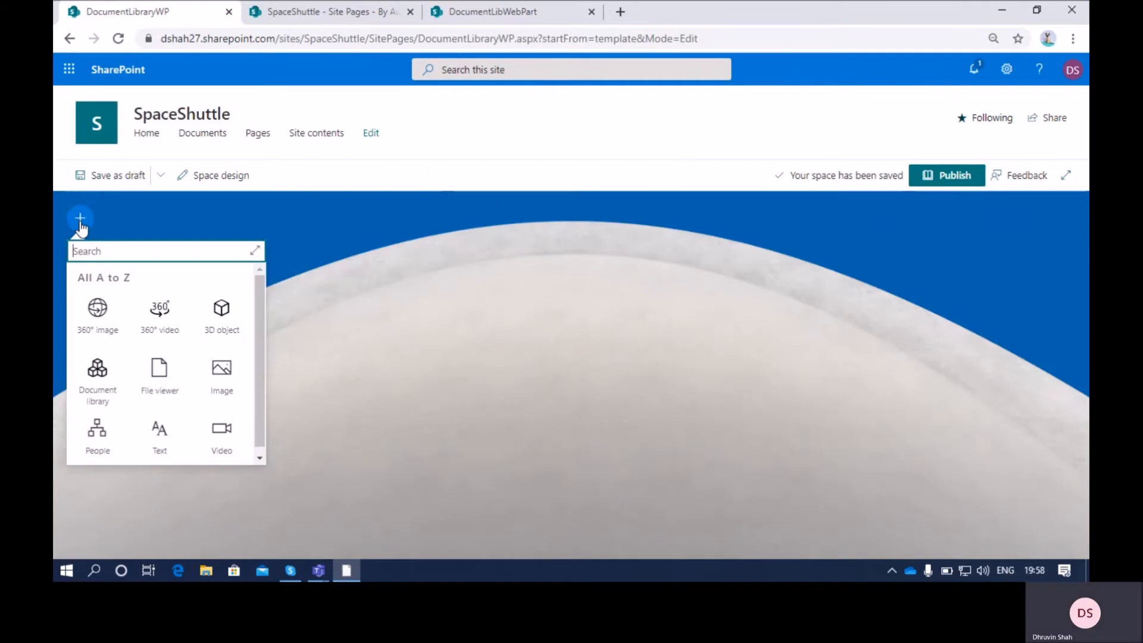
pyautogui.click(98, 381)
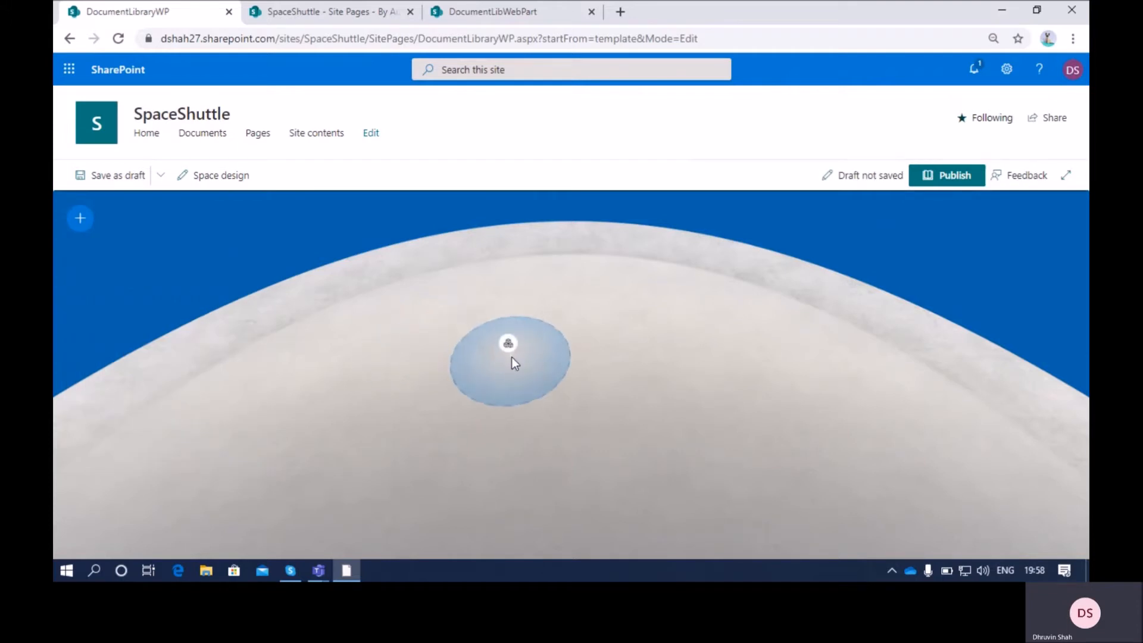
pyautogui.click(512, 357)
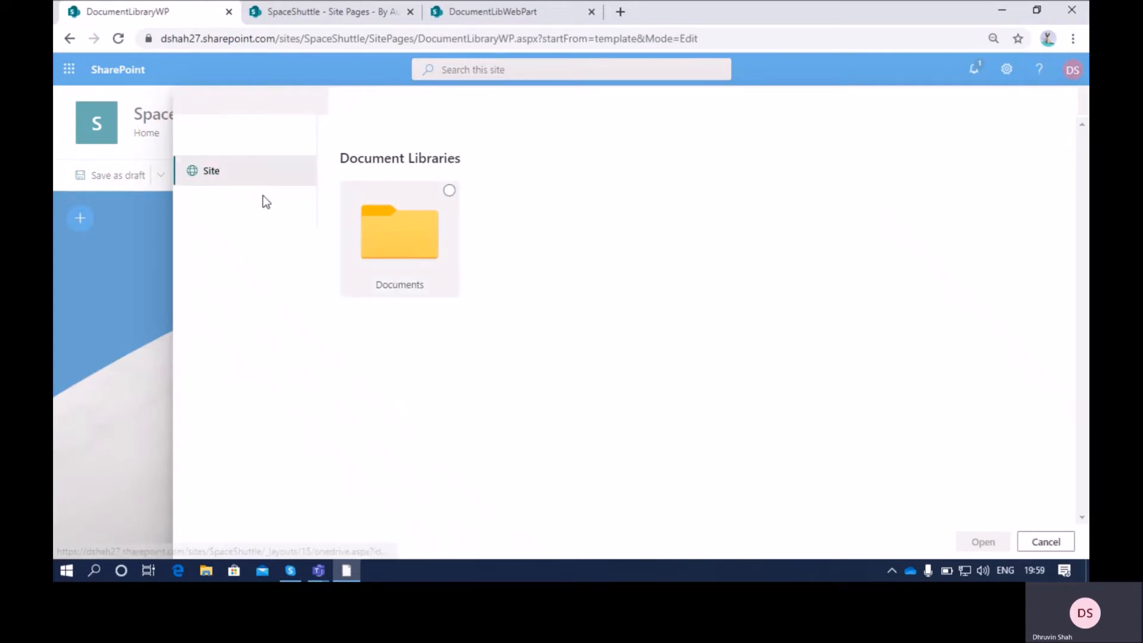
pyautogui.click(420, 260)
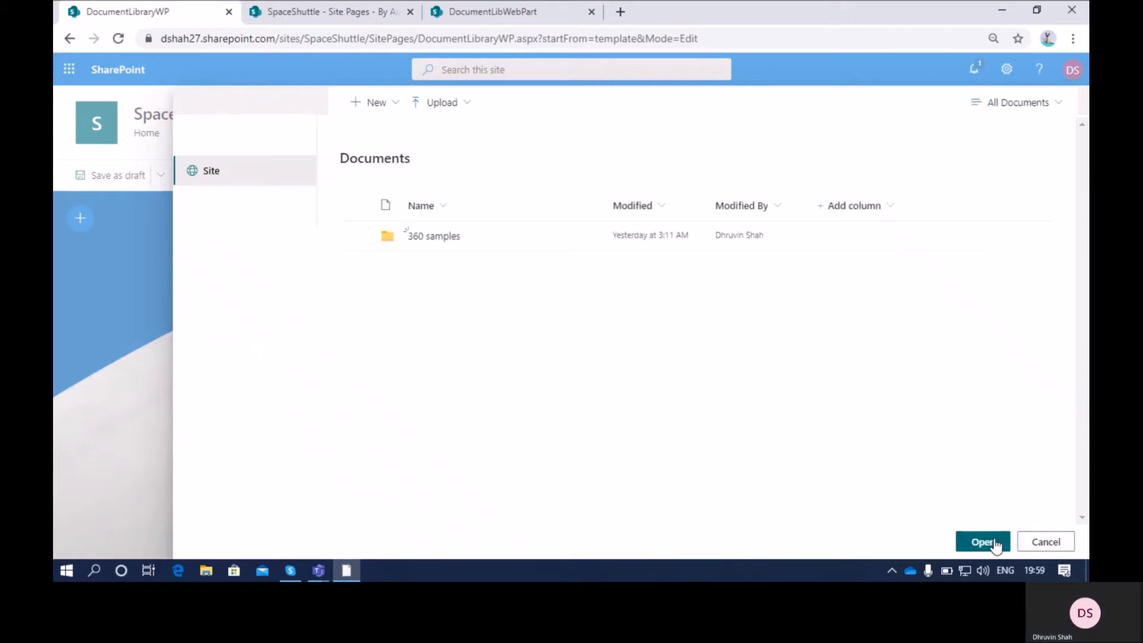
pyautogui.click(983, 541)
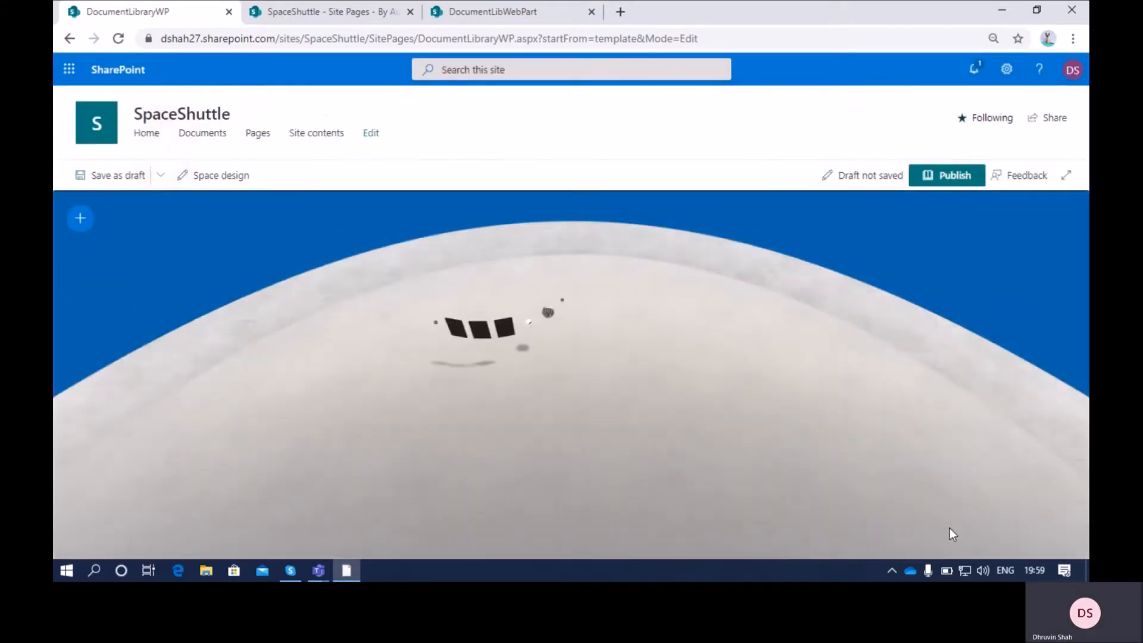
# Select the placed document library web part and set its angle to -18.7°.
pyautogui.moveTo(616, 280); pyautogui.dragTo(620, 403)
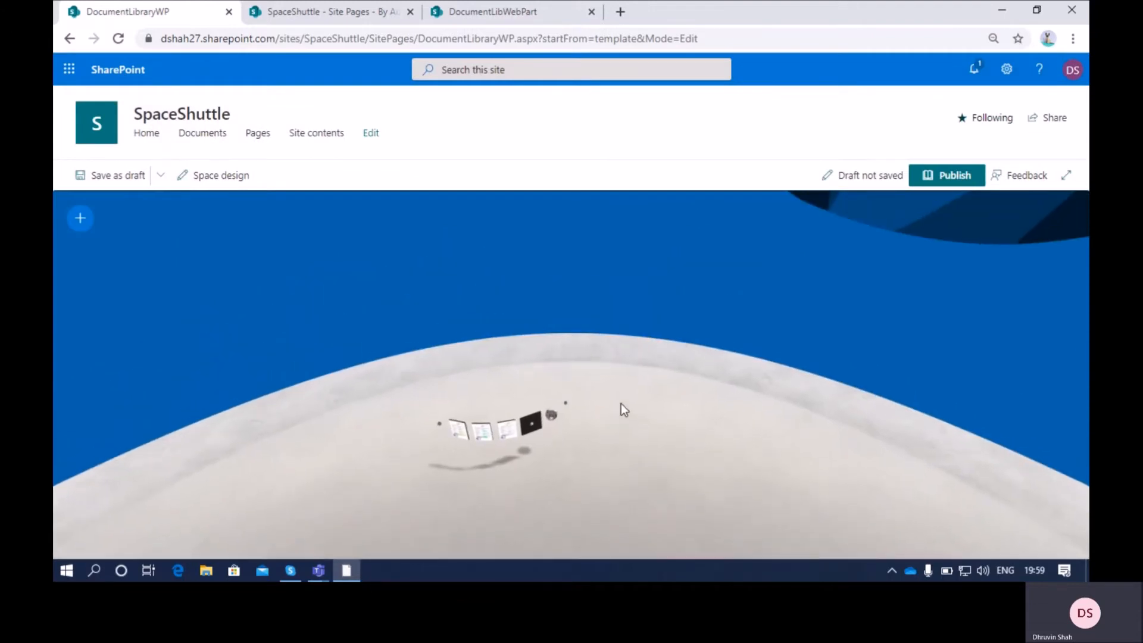
pyautogui.click(480, 441)
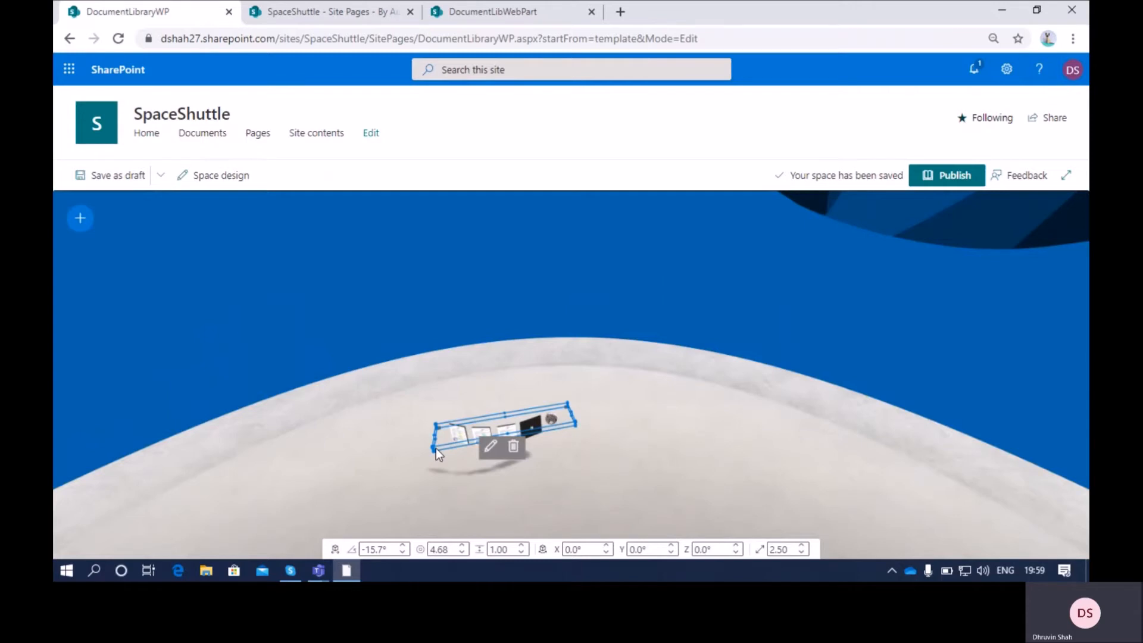
pyautogui.moveTo(436, 448); pyautogui.dragTo(480, 442)
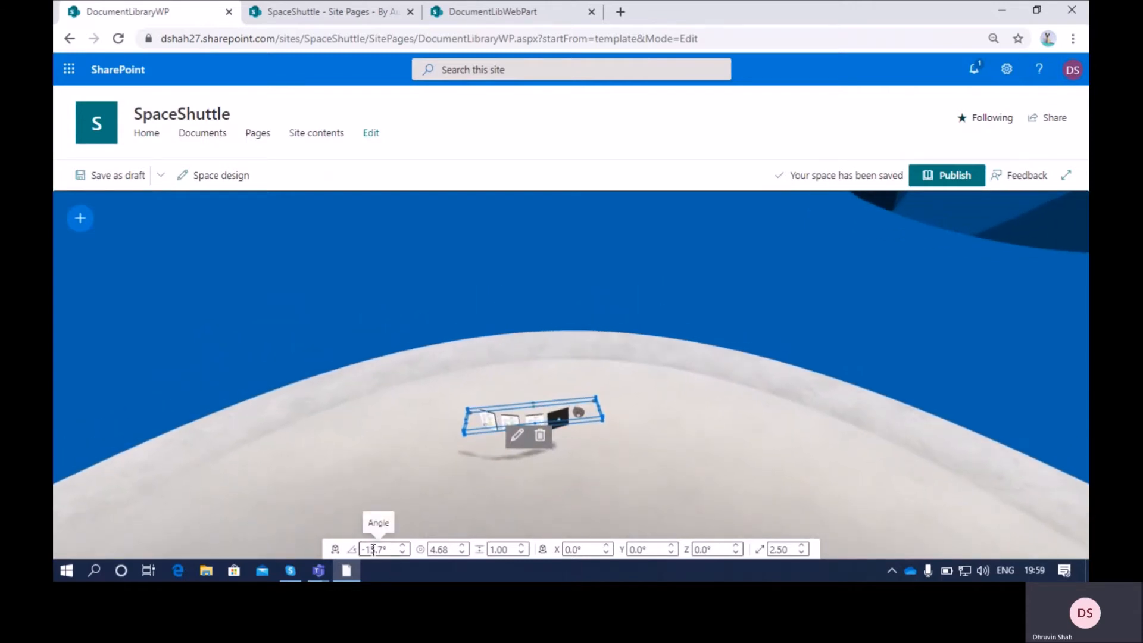
pyautogui.moveTo(403, 545); pyautogui.dragTo(402, 552)
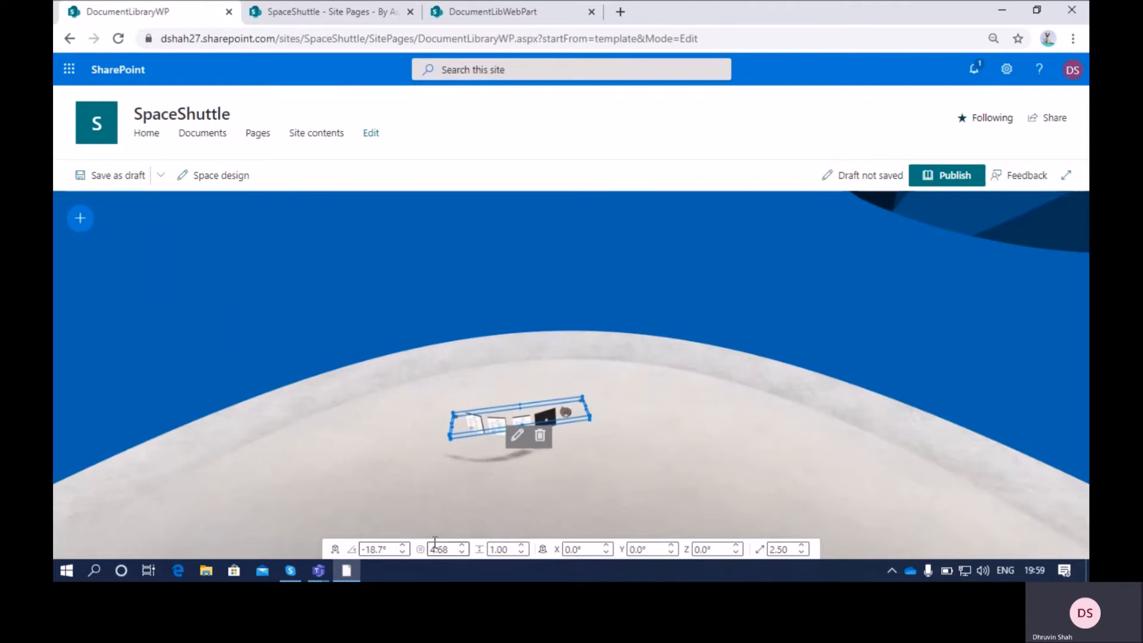
# Set the document library web part's distance from user to 5.43.
pyautogui.moveTo(464, 549); pyautogui.dragTo(464, 548)
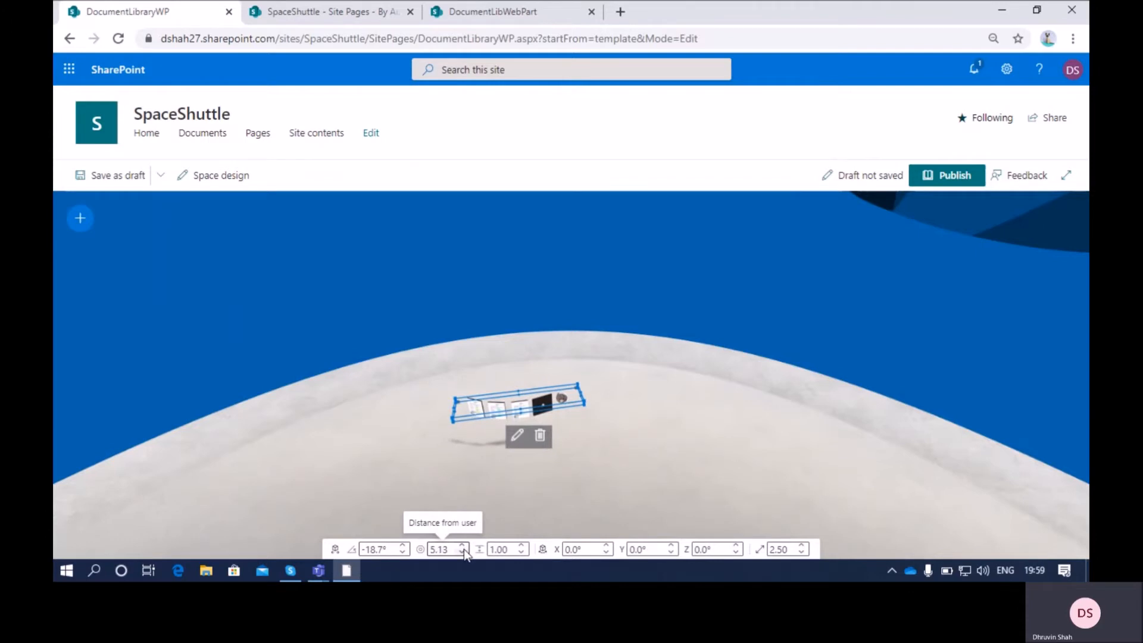
pyautogui.click(462, 546)
pyautogui.click(463, 546)
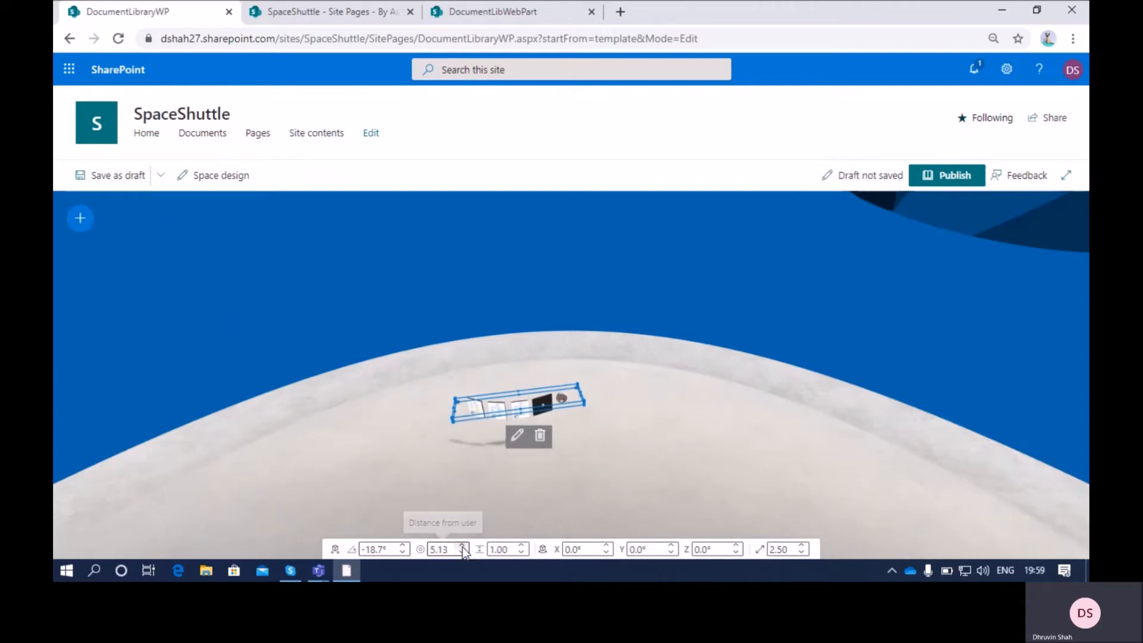
pyautogui.click(463, 546)
pyautogui.click(463, 546)
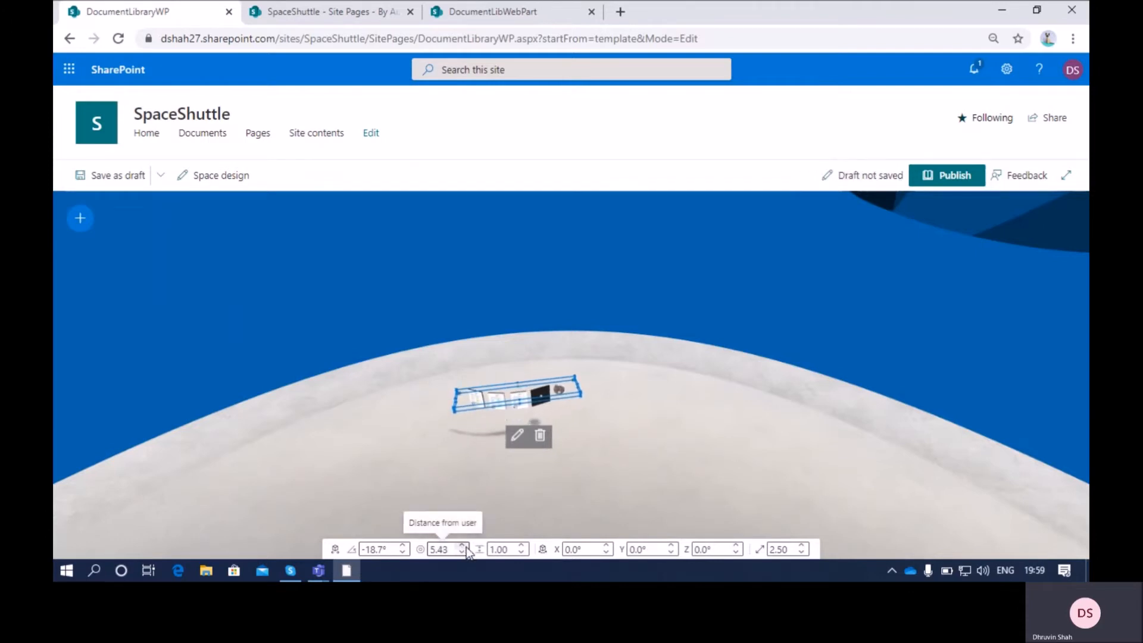
# Raise the document library web part to a height of 1.50.
pyautogui.click(523, 546)
pyautogui.click(523, 546)
pyautogui.click(523, 546)
pyautogui.click(523, 546)
pyautogui.click(523, 546)
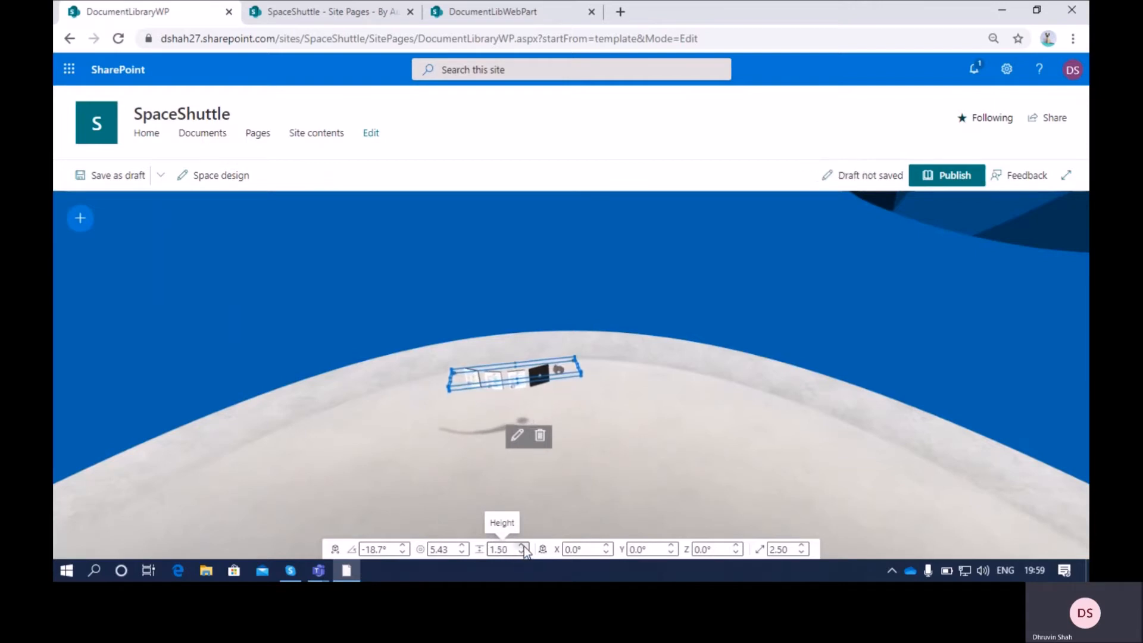
# Rotate the document library web part to 6.0° around X and 5.5° around Y.
pyautogui.click(607, 546)
pyautogui.click(607, 547)
pyautogui.click(608, 547)
pyautogui.click(608, 547)
pyautogui.click(607, 547)
pyautogui.click(608, 547)
pyautogui.click(671, 546)
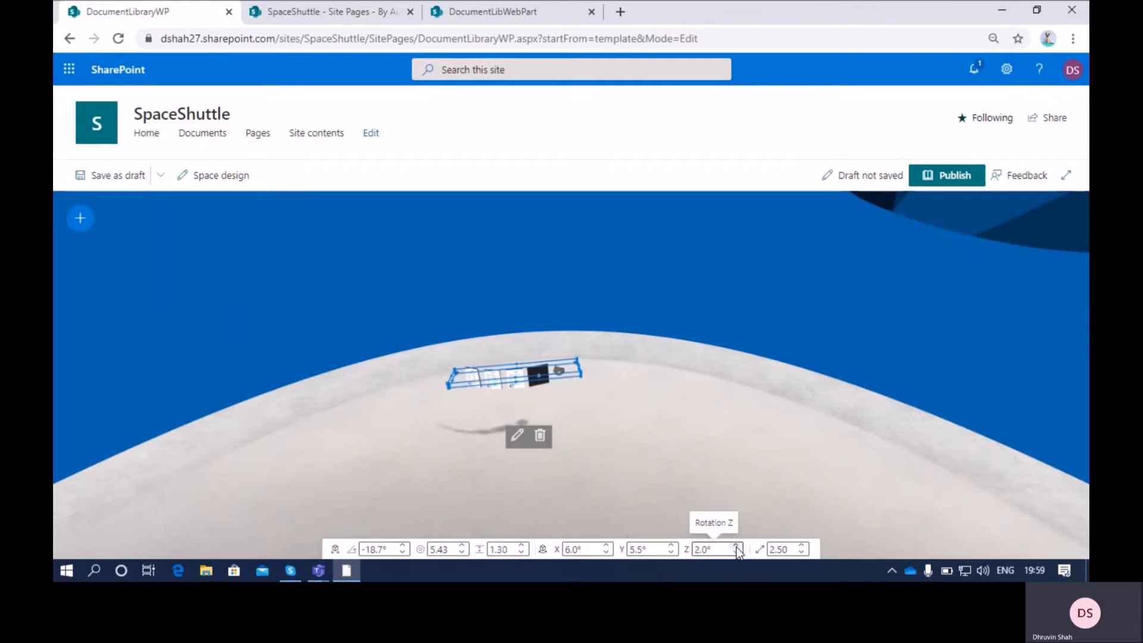
# Enlarge the document library web part to a scale of 7.00 and set its Z rotation to 1.0°.
pyautogui.click(803, 546)
pyautogui.click(803, 546)
pyautogui.click(803, 546)
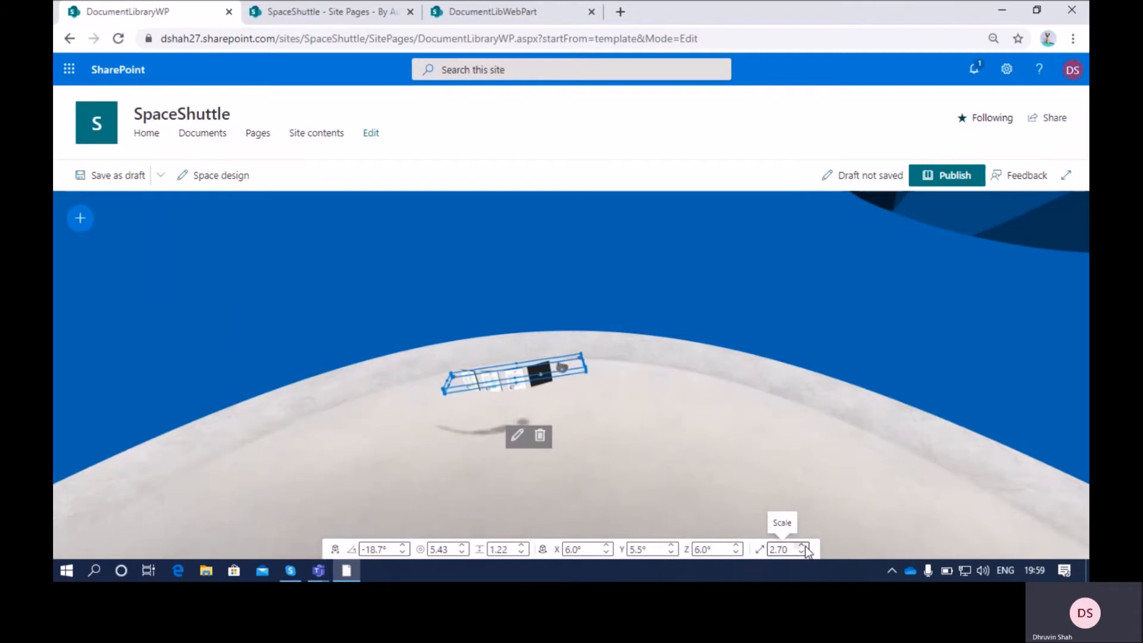
pyautogui.moveTo(803, 546); pyautogui.dragTo(739, 554)
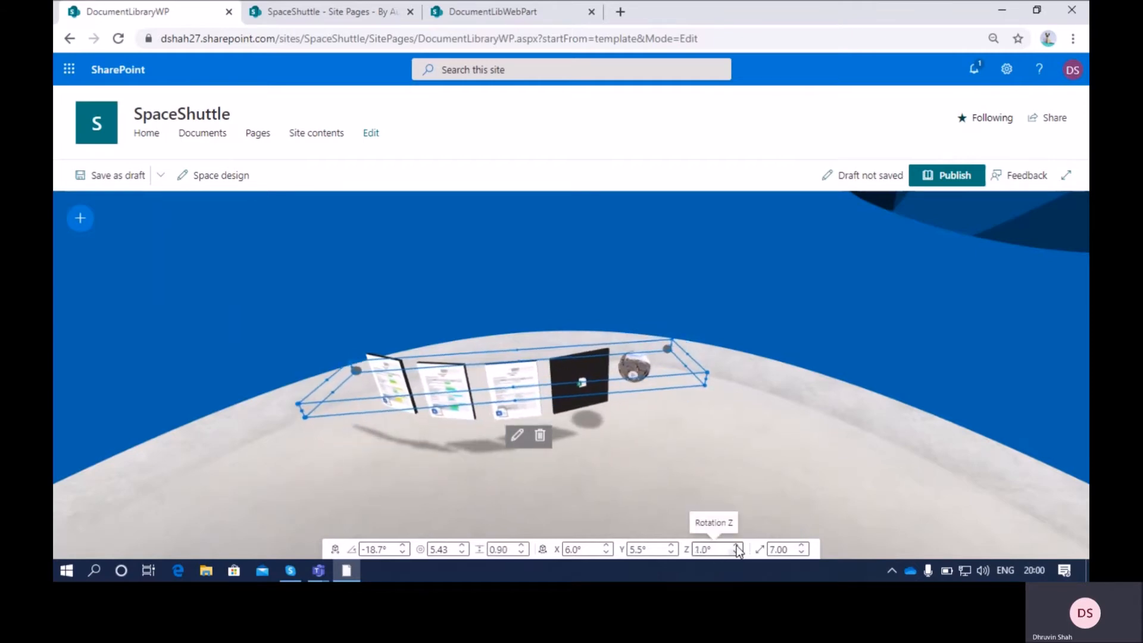
# Reposition the document library web part freehand to an angle of about -14.5° and a distance of about 5.53.
pyautogui.moveTo(660, 362)
pyautogui.mouseDown()
pyautogui.moveTo(685, 367)
pyautogui.moveTo(631, 340)
pyautogui.moveTo(598, 378)
pyautogui.moveTo(599, 411)
pyautogui.moveTo(647, 399)
pyautogui.moveTo(661, 381)
pyautogui.moveTo(616, 393)
pyautogui.moveTo(658, 381)
pyautogui.moveTo(752, 414)
pyautogui.moveTo(787, 393)
pyautogui.moveTo(788, 381)
pyautogui.moveTo(727, 352)
pyautogui.moveTo(599, 327)
pyautogui.moveTo(638, 383)
pyautogui.moveTo(644, 428)
pyautogui.moveTo(682, 380)
pyautogui.moveTo(755, 441)
pyautogui.moveTo(648, 378)
pyautogui.moveTo(771, 388)
pyautogui.moveTo(759, 405)
pyautogui.moveTo(726, 398)
pyautogui.moveTo(689, 384)
pyautogui.moveTo(681, 364)
pyautogui.mouseUp()
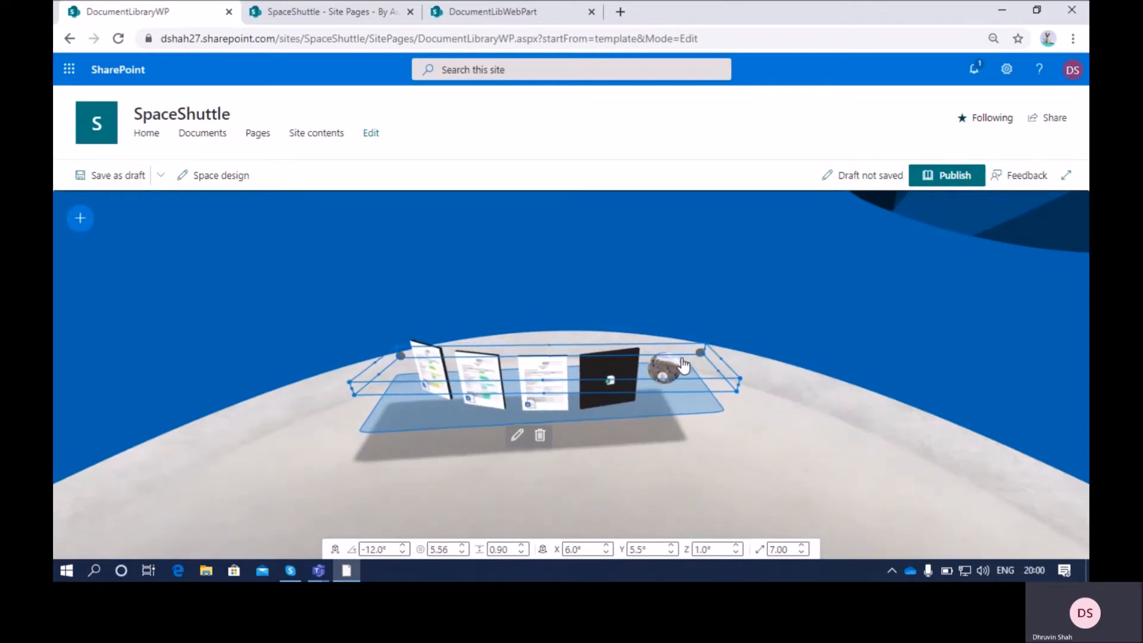
pyautogui.moveTo(549, 376); pyautogui.dragTo(540, 409)
pyautogui.moveTo(697, 405); pyautogui.dragTo(631, 405)
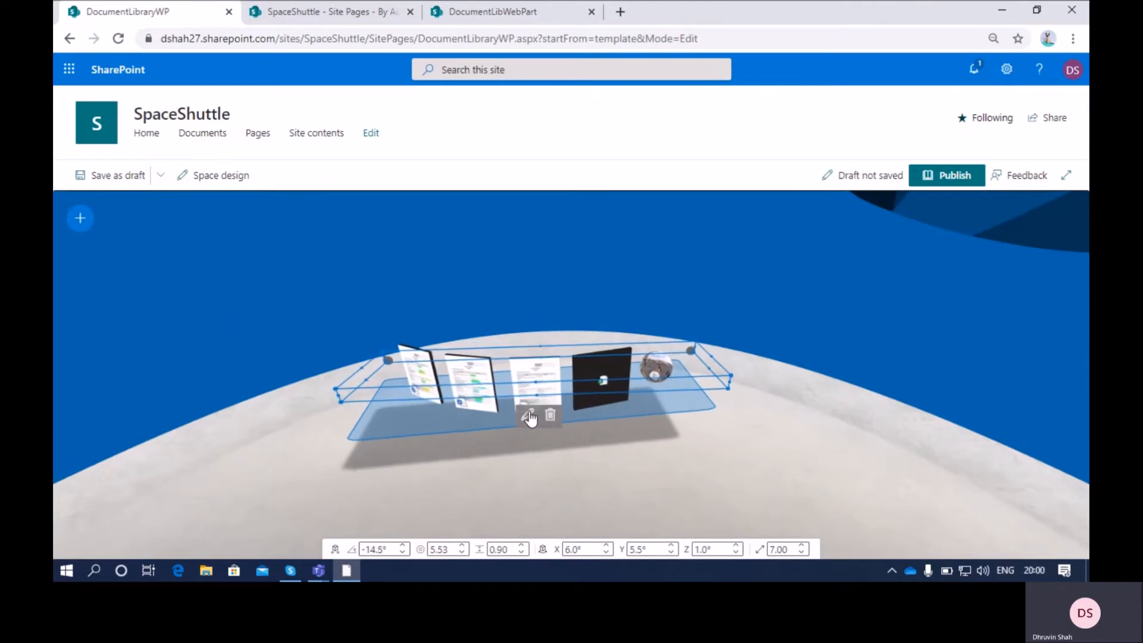
# Open the document library web part's properties and include the subfolders of Shared Documents.
pyautogui.click(528, 417)
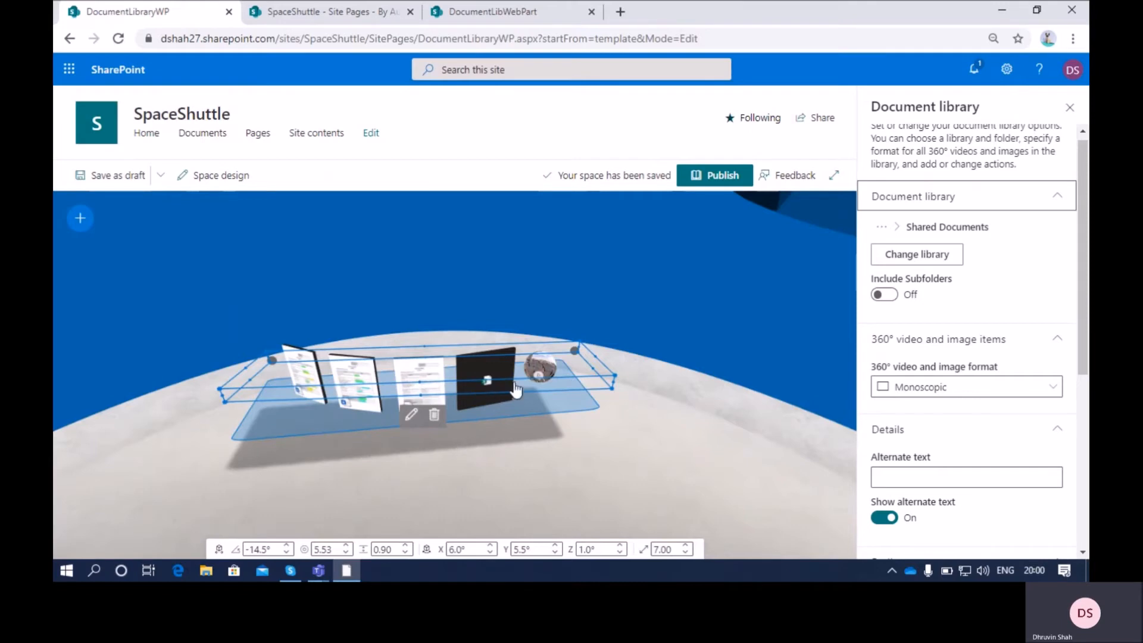
pyautogui.click(885, 295)
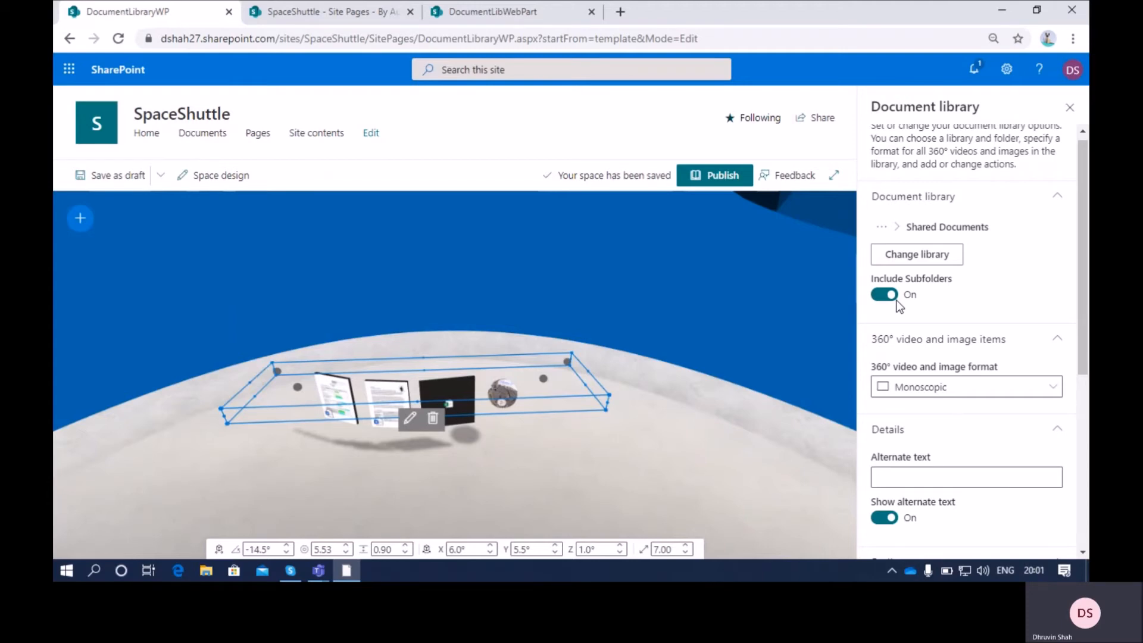
pyautogui.click(896, 196)
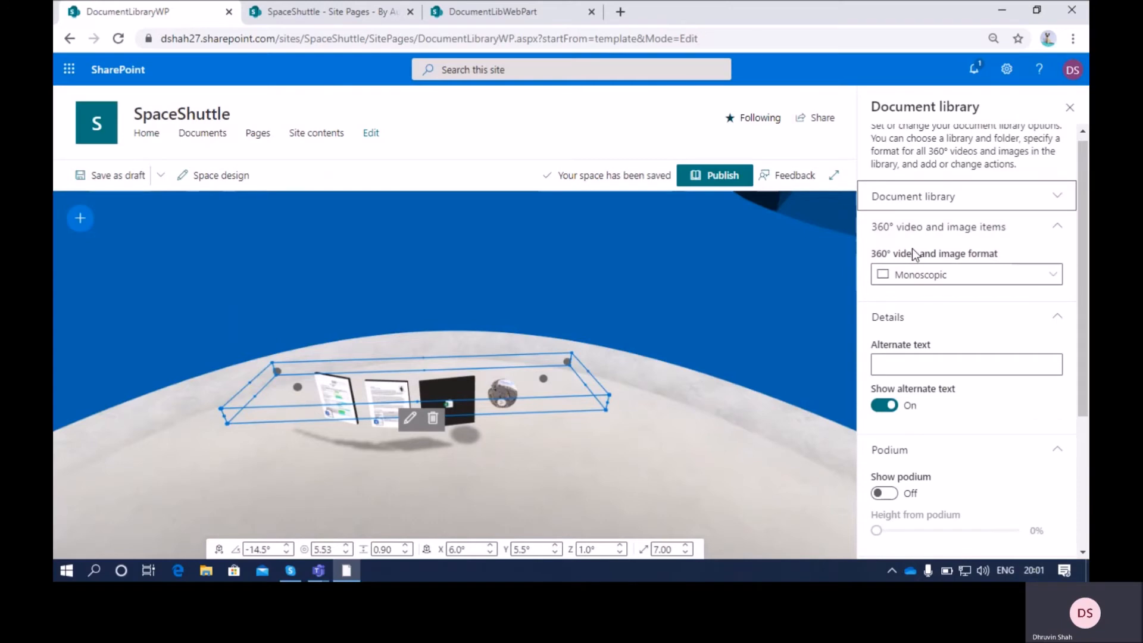
# Review the available 360° video and image formats, leaving Monoscopic selected.
pyautogui.click(928, 233)
pyautogui.click(927, 234)
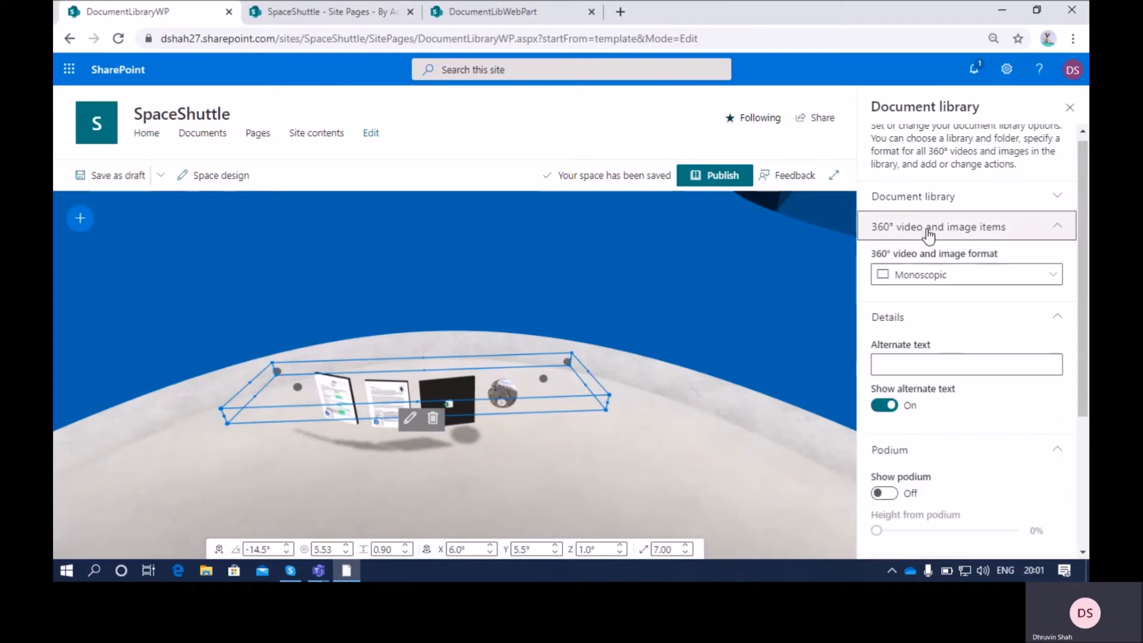
pyautogui.click(940, 279)
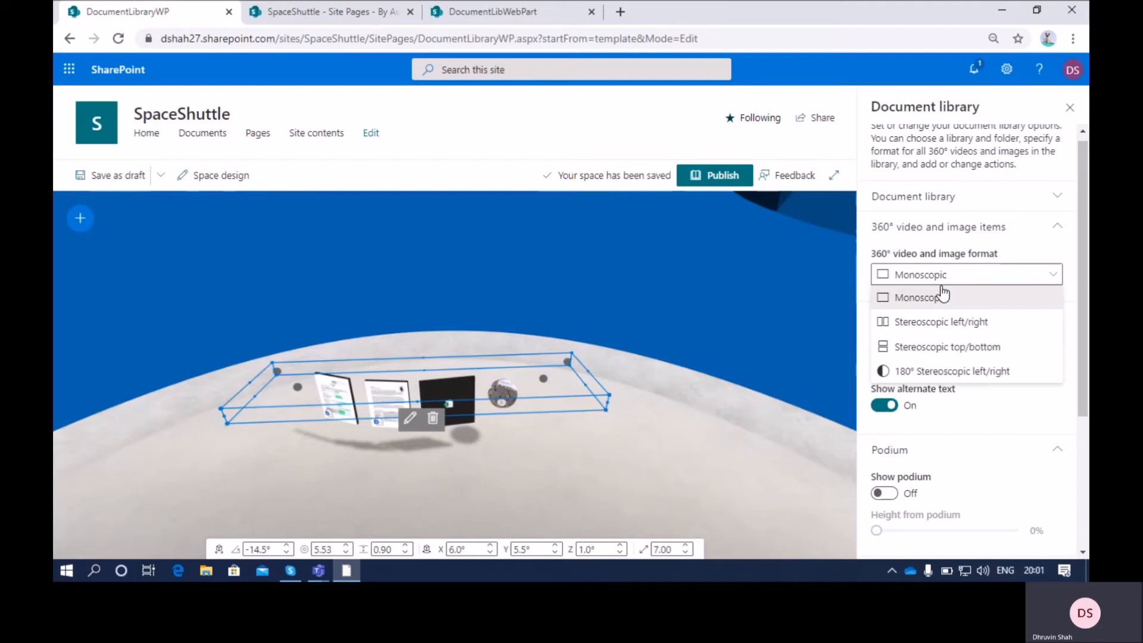
pyautogui.click(991, 282)
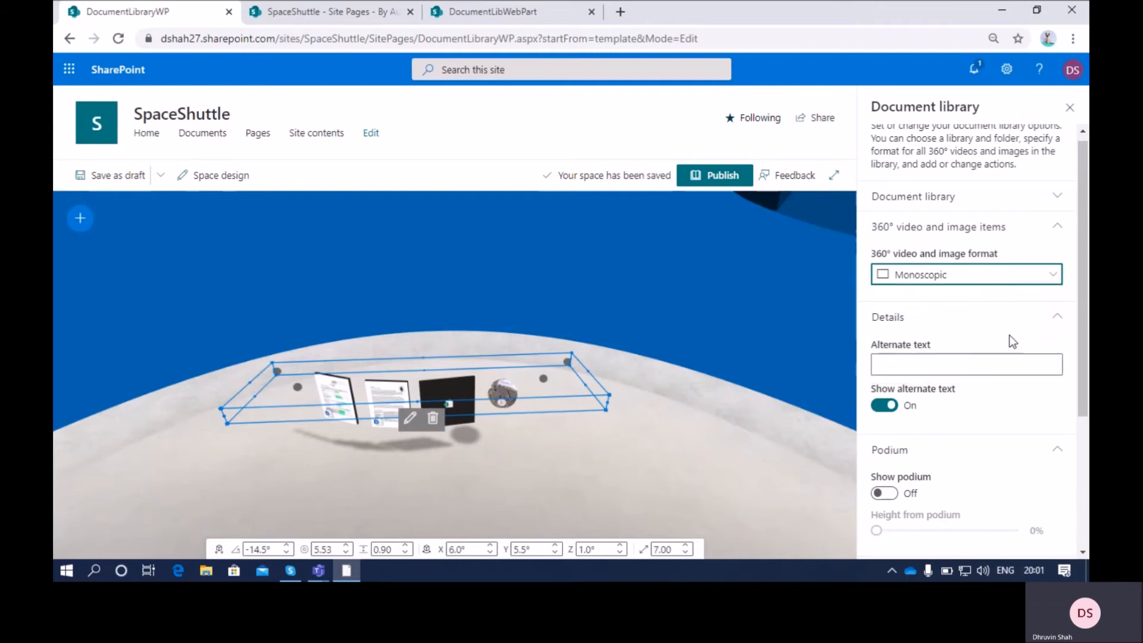
# Turn on the podium beneath the document library web part.
pyautogui.click(1055, 319)
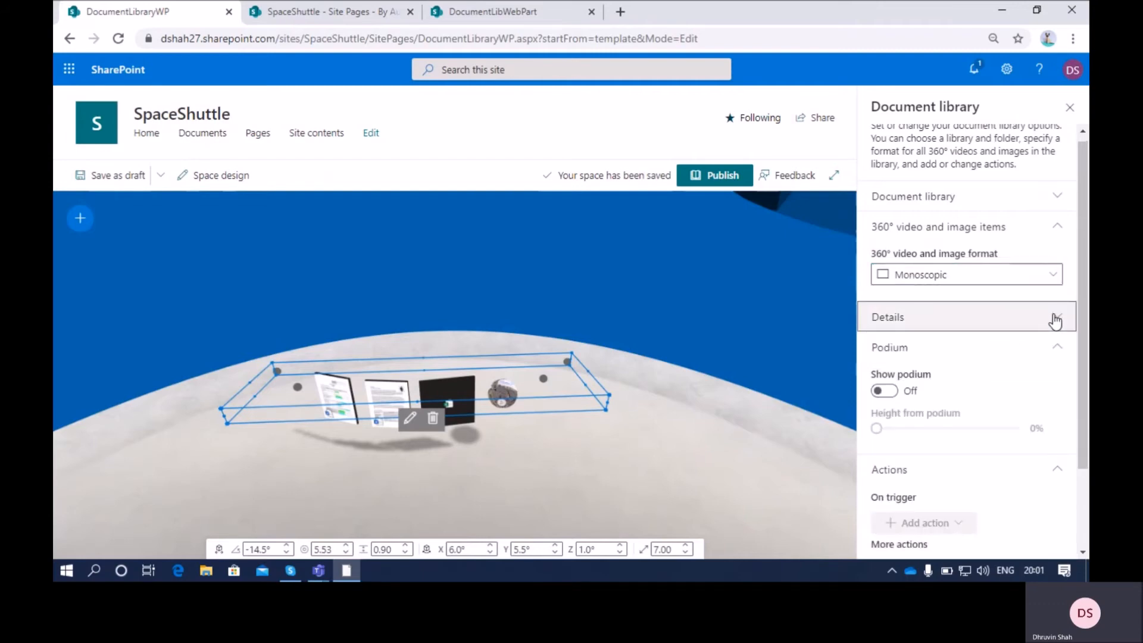
pyautogui.click(957, 355)
pyautogui.click(957, 354)
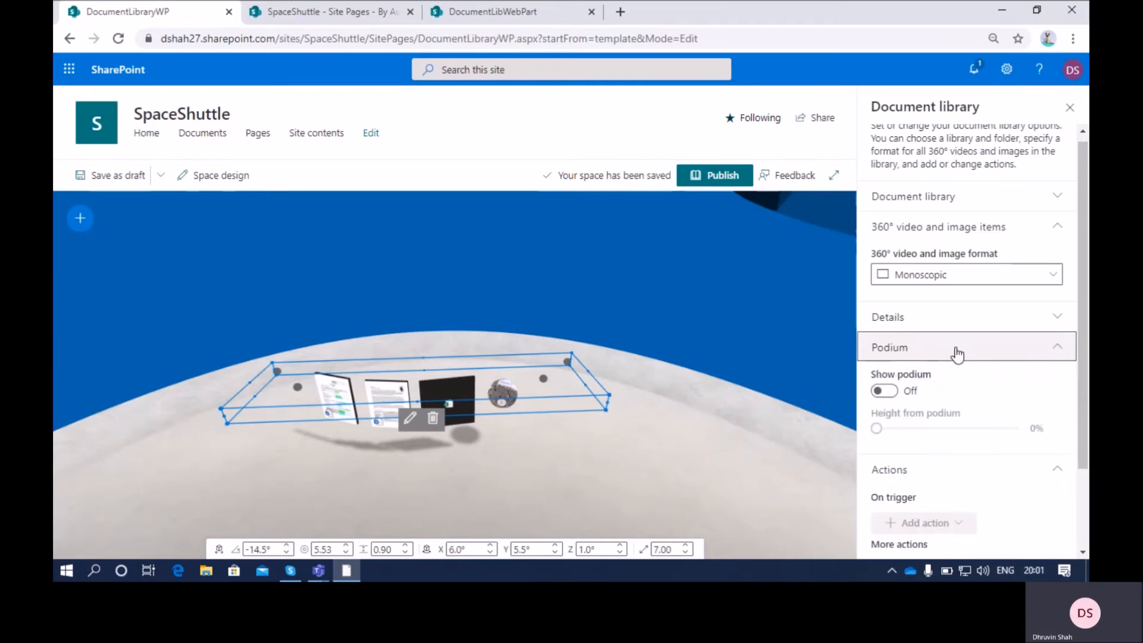
pyautogui.click(884, 392)
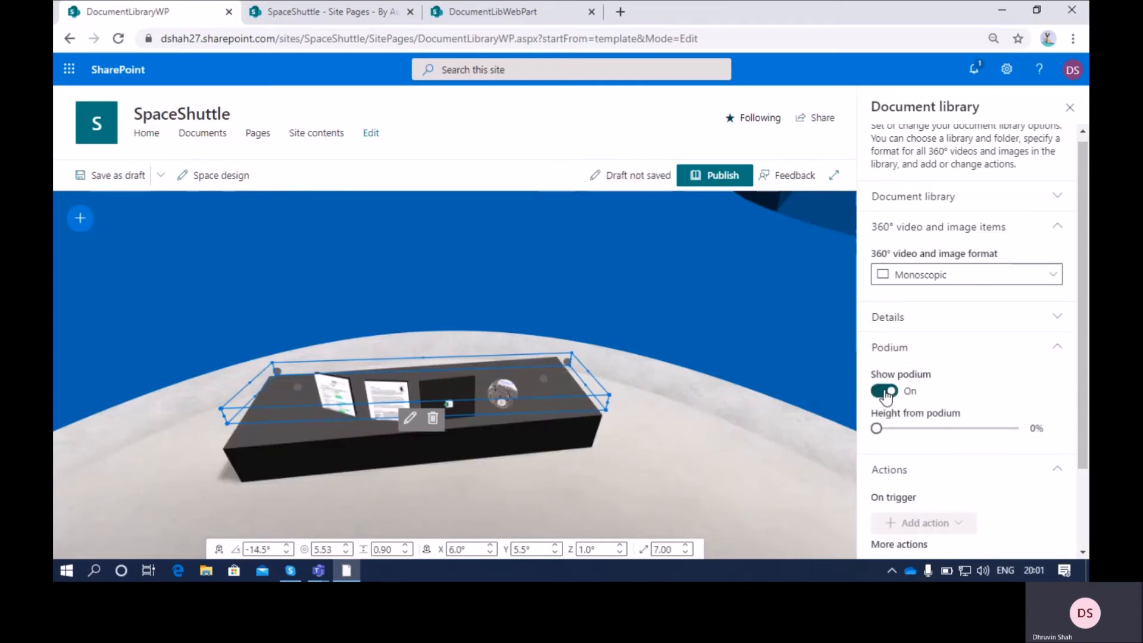
# Turn off the web part's podium and review the additional actions and description options without setting any.
pyautogui.click(886, 392)
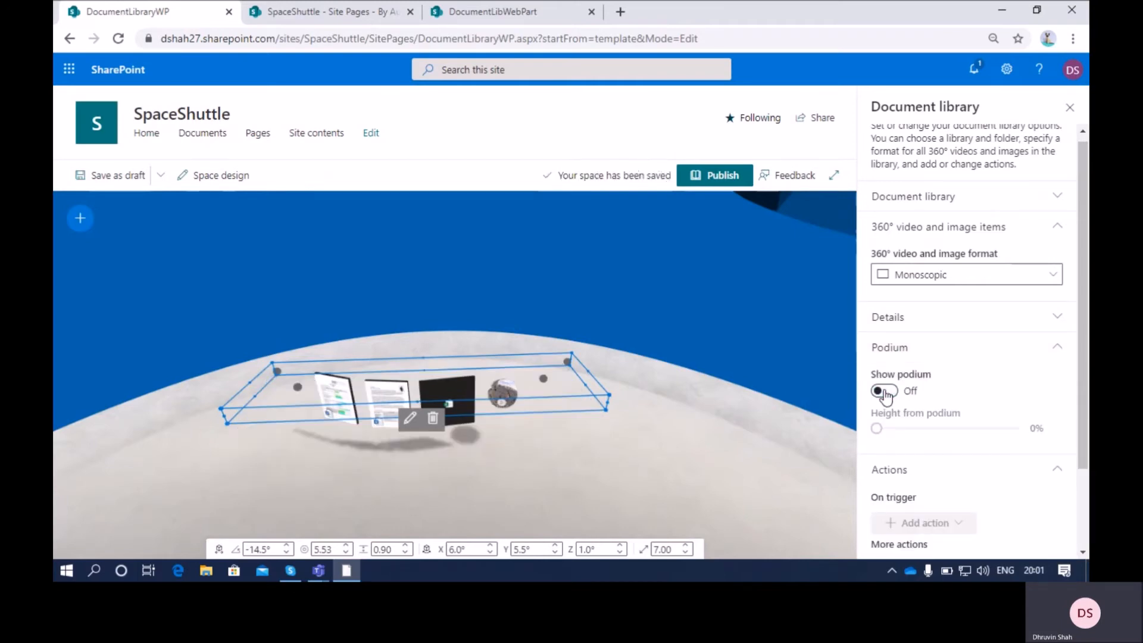
pyautogui.click(991, 476)
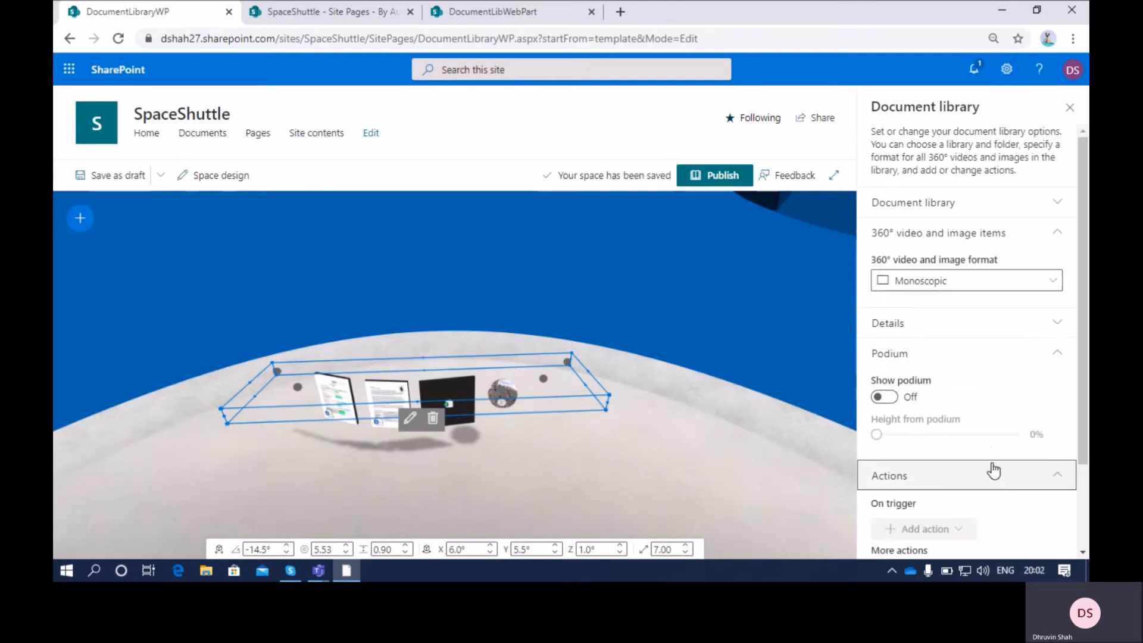
pyautogui.scroll(-2, 993, 470)
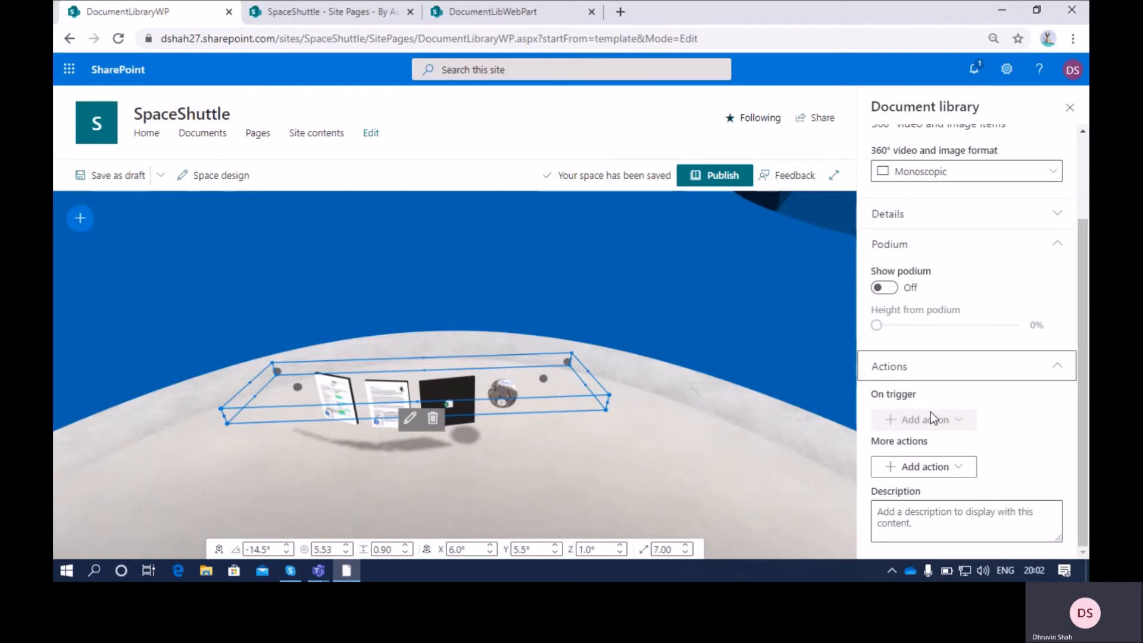
pyautogui.click(964, 470)
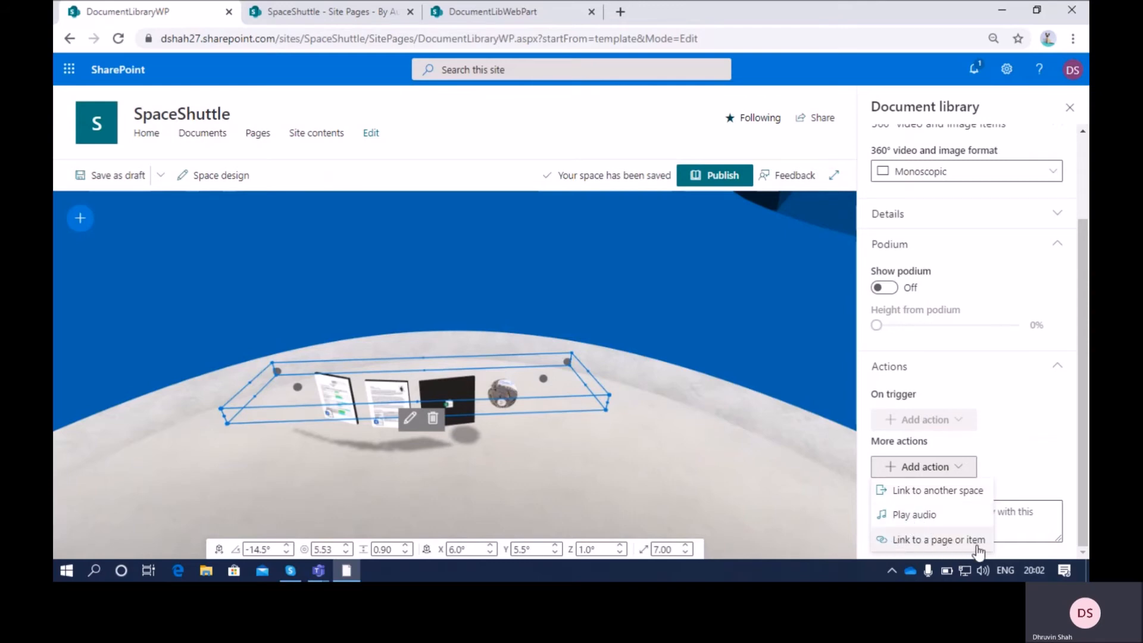
pyautogui.click(1026, 524)
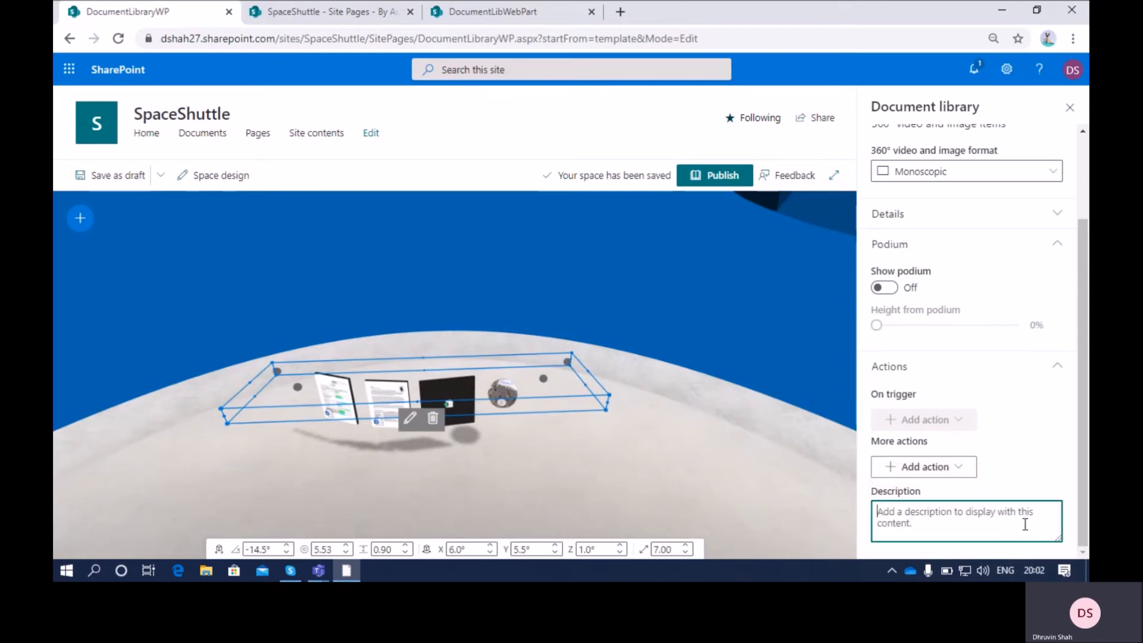
pyautogui.click(1064, 366)
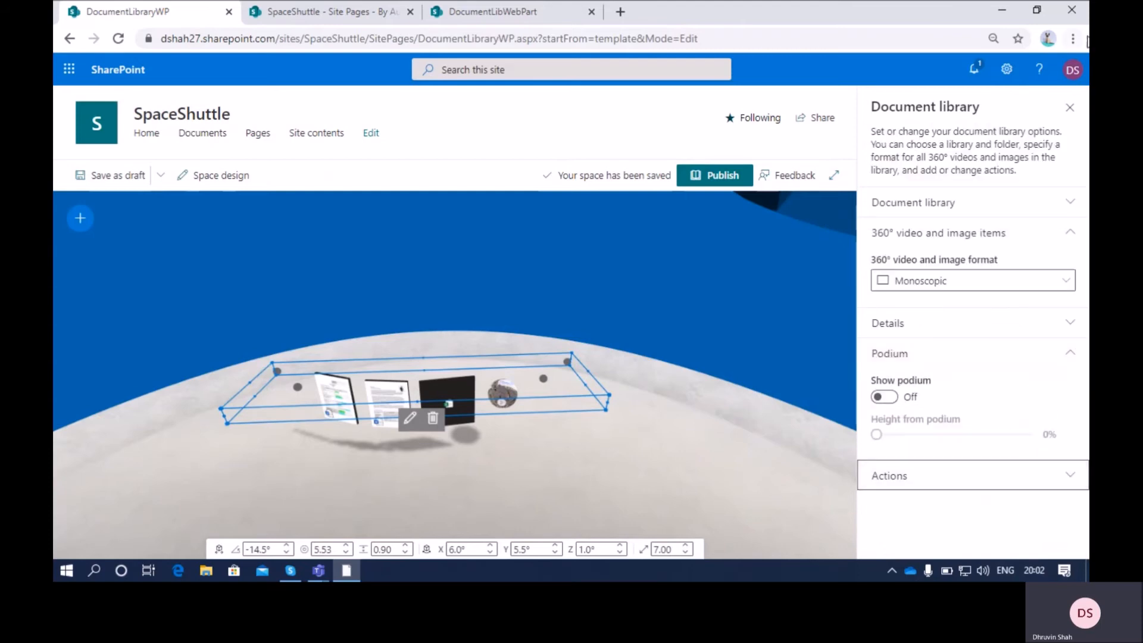
# Close the document library web part's properties and publish the space.
pyautogui.click(1067, 109)
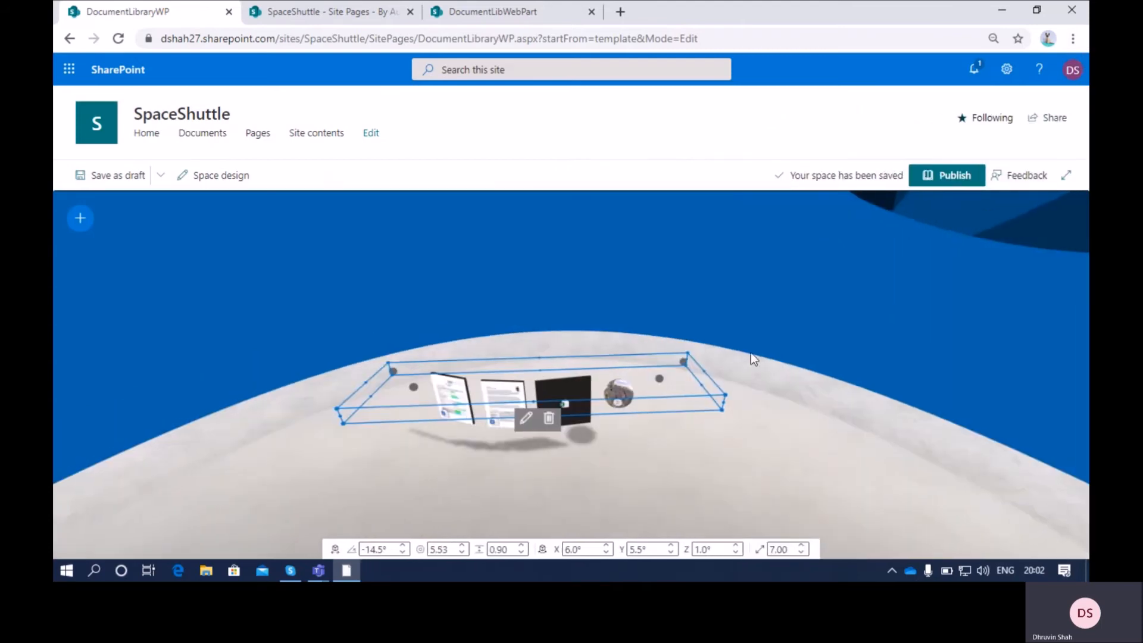
pyautogui.click(927, 179)
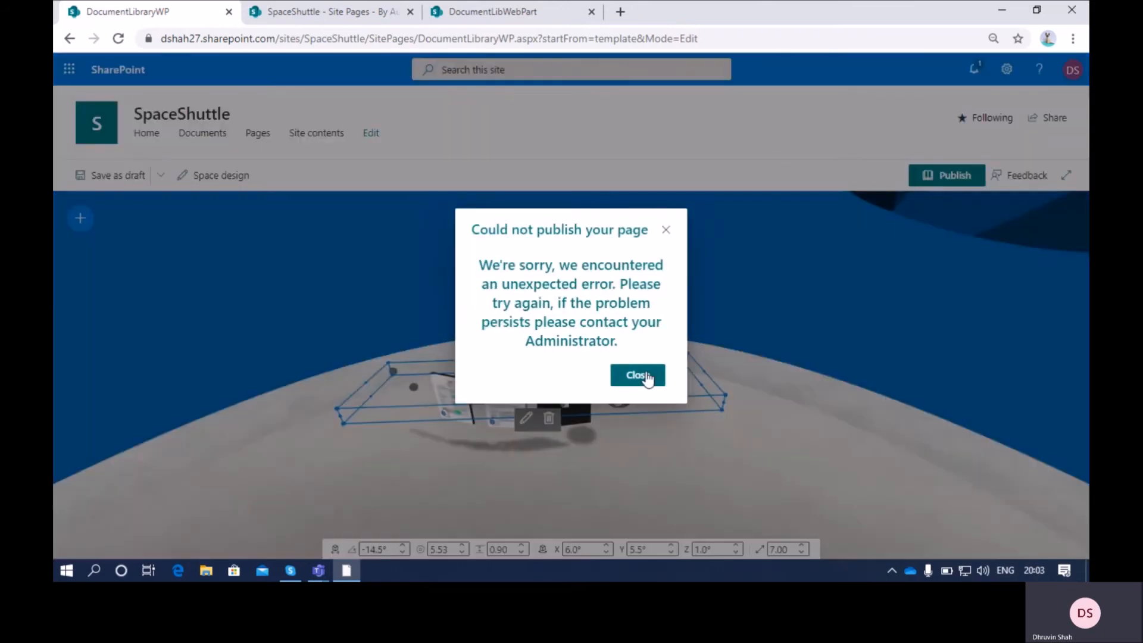
pyautogui.click(646, 376)
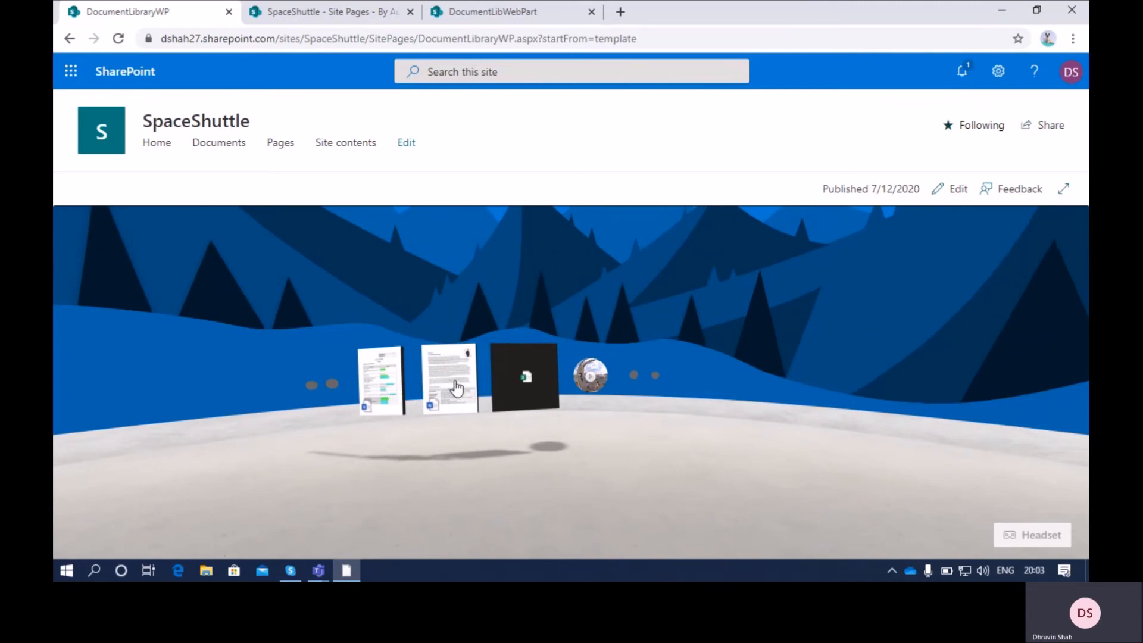
# Preview the Word profile document in the published space, open it in a new tab, and return to close the preview.
pyautogui.click(473, 385)
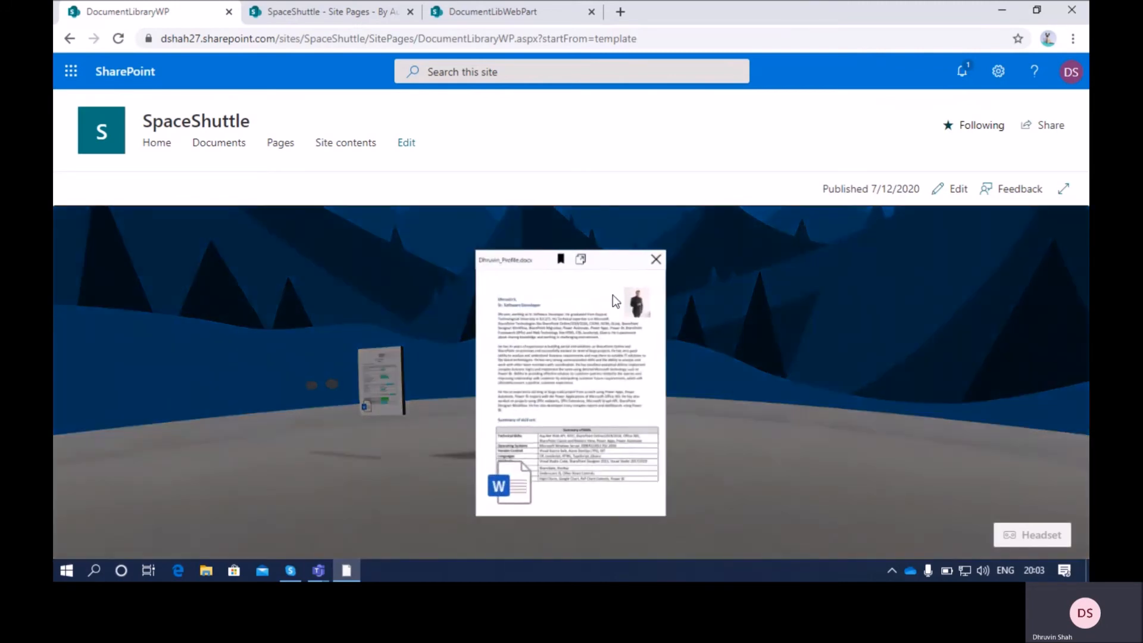
pyautogui.click(583, 261)
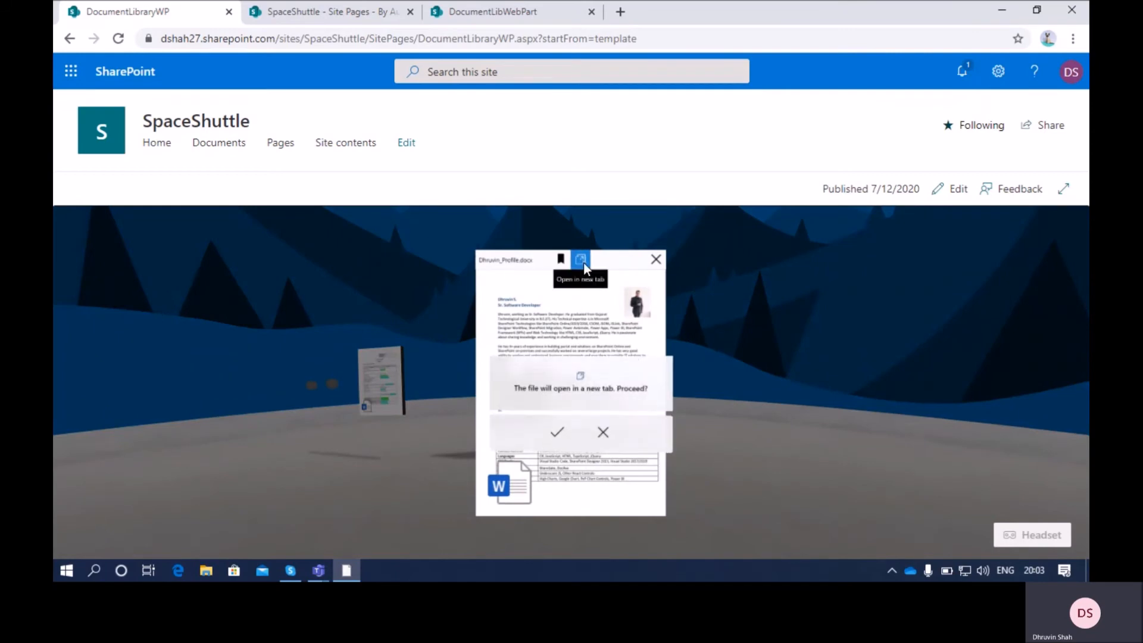
pyautogui.click(556, 435)
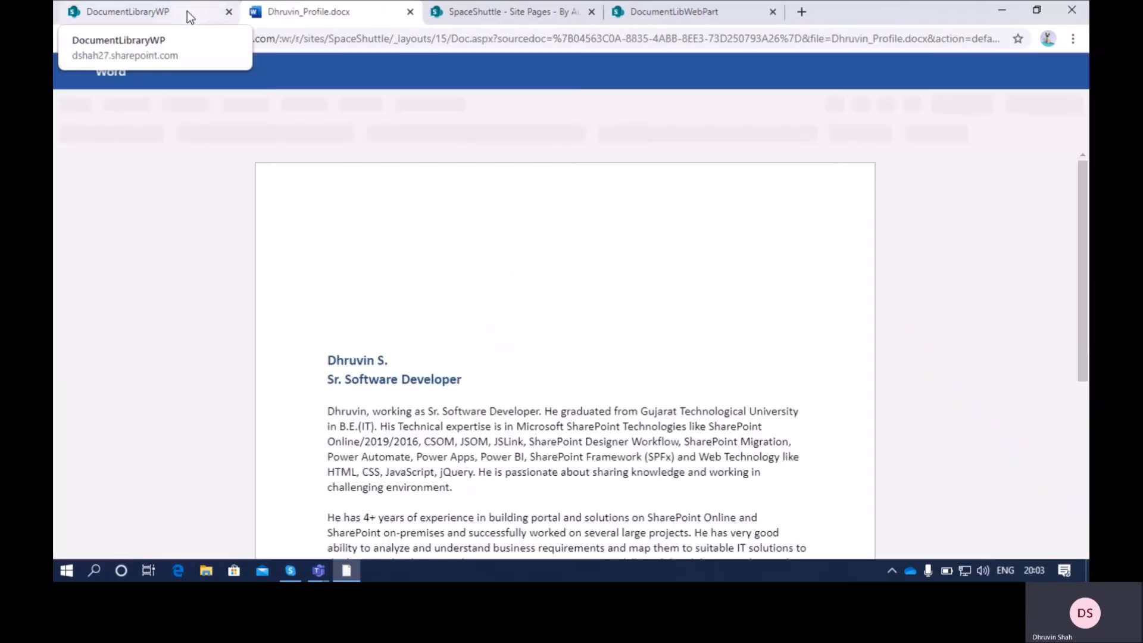
pyautogui.click(187, 11)
pyautogui.click(273, 12)
pyautogui.click(171, 13)
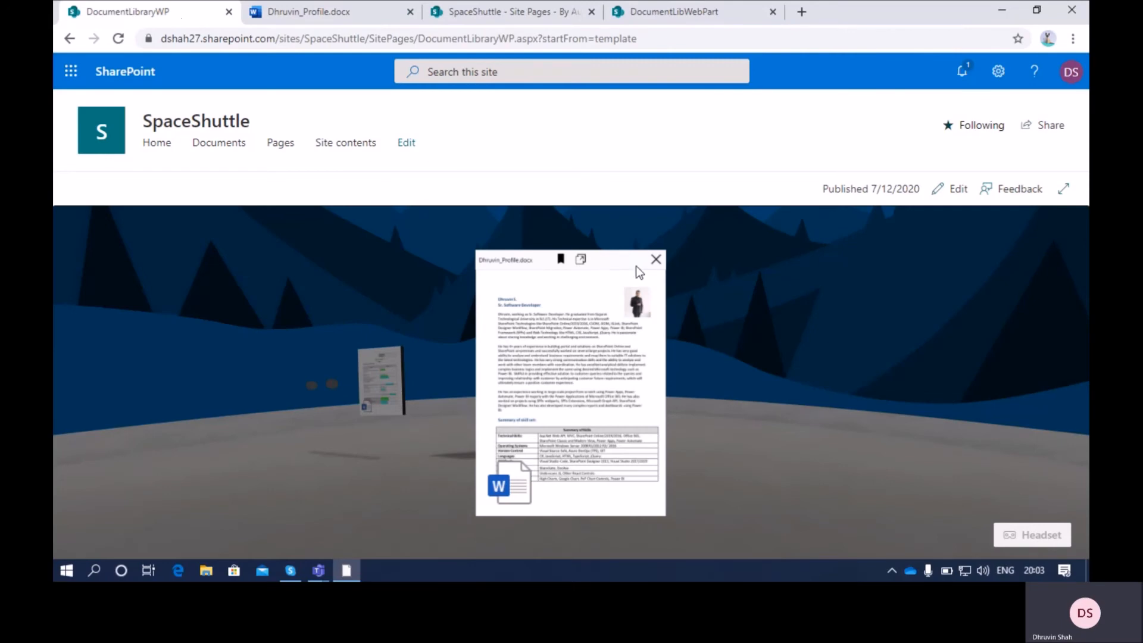
pyautogui.click(652, 265)
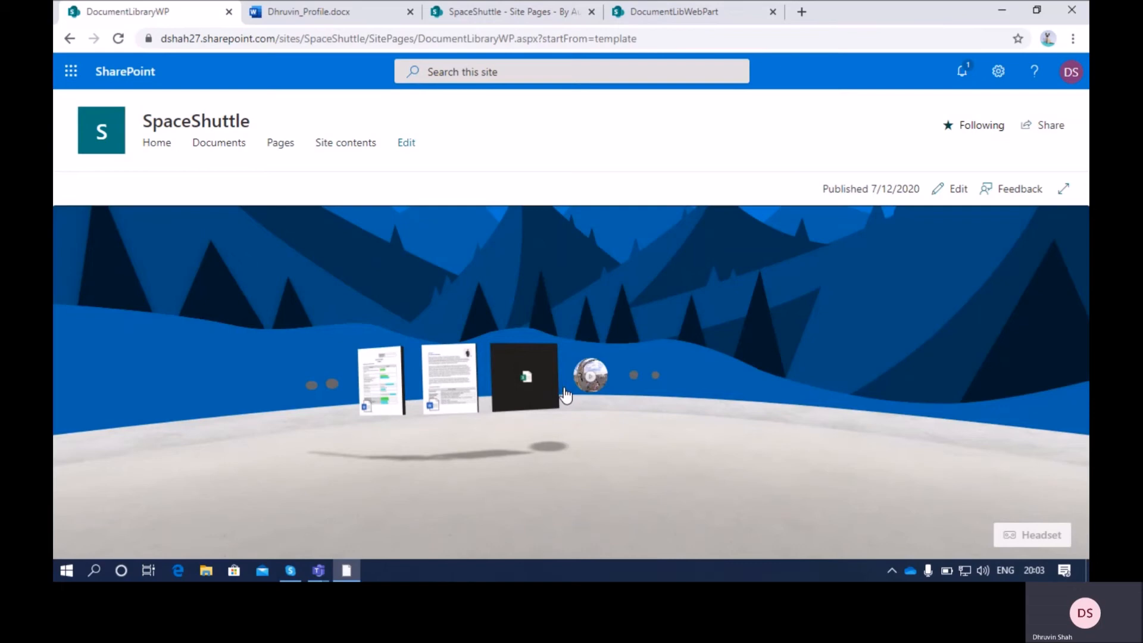
# Play the 360° video from the document library web part and return to the space.
pyautogui.click(598, 379)
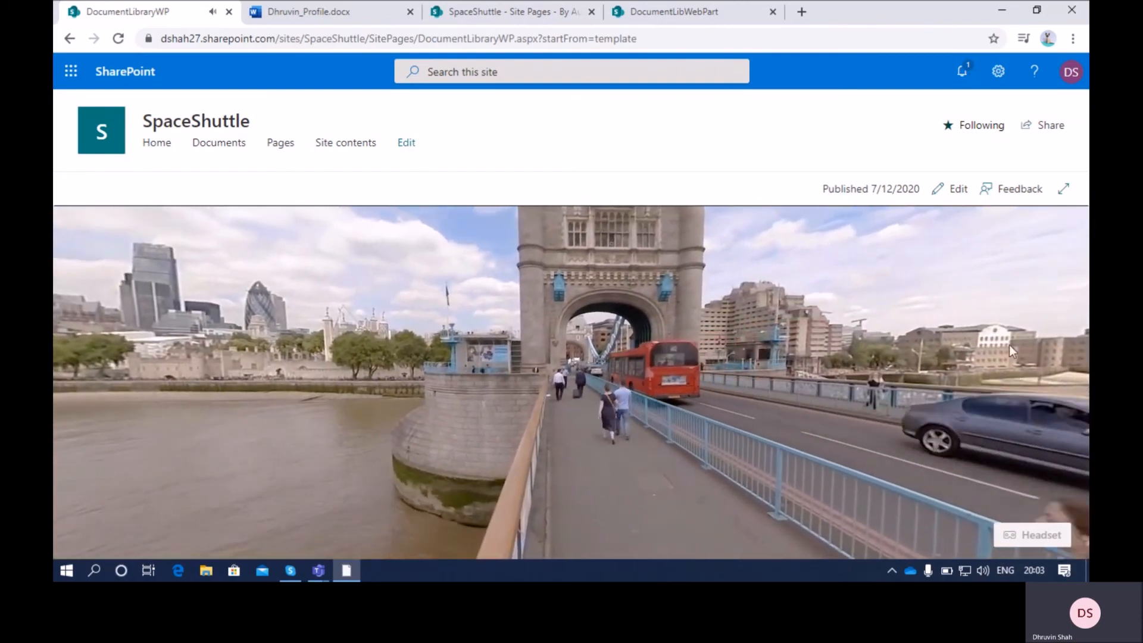
pyautogui.click(946, 314)
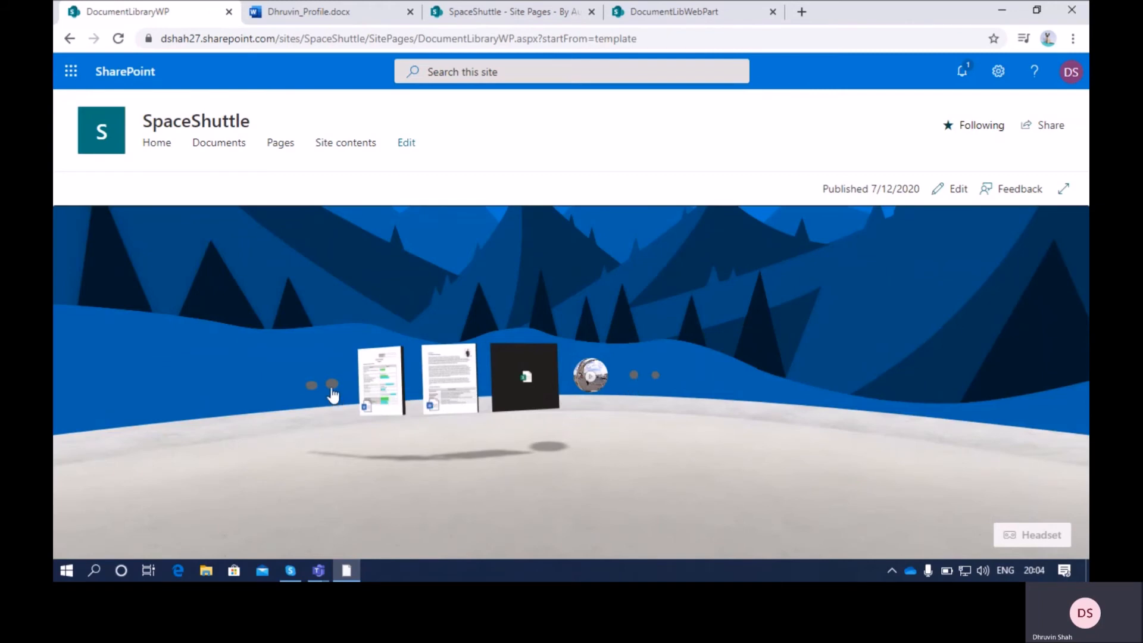
# Browse to the PDF receipt in the web part, open it in a new tab from its preview, and return to close the preview.
pyautogui.click(636, 381)
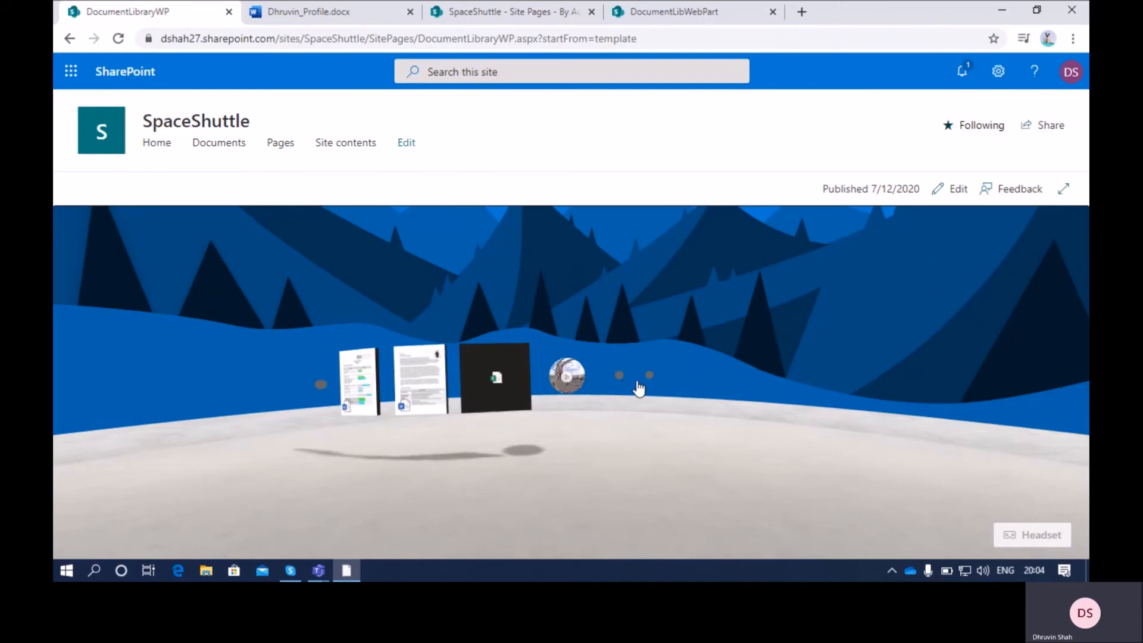
pyautogui.click(609, 388)
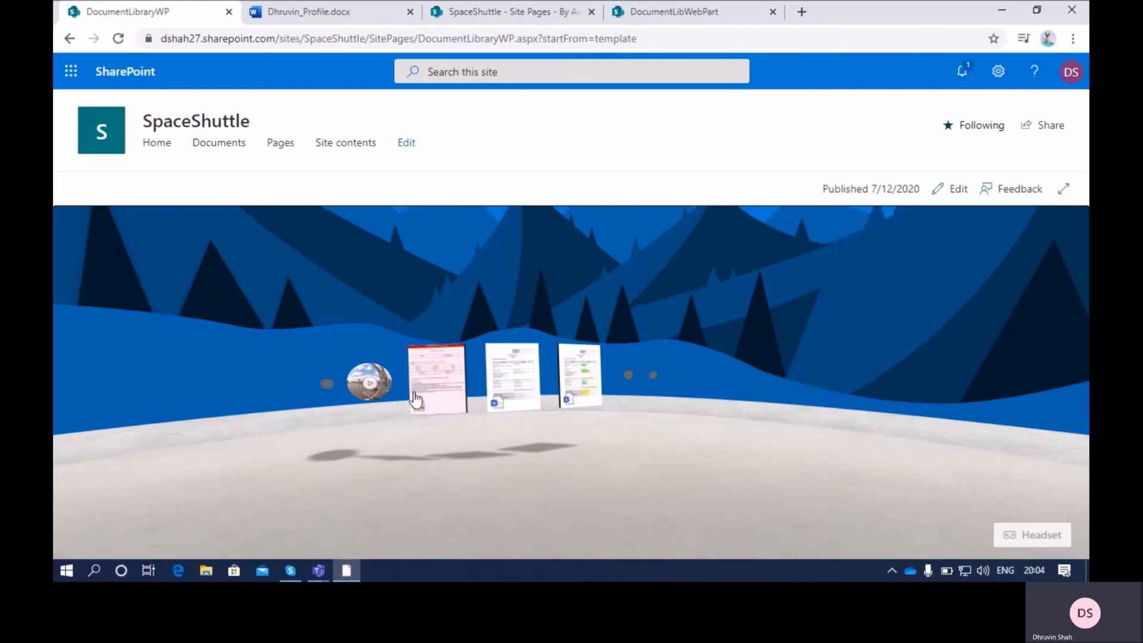
pyautogui.click(449, 403)
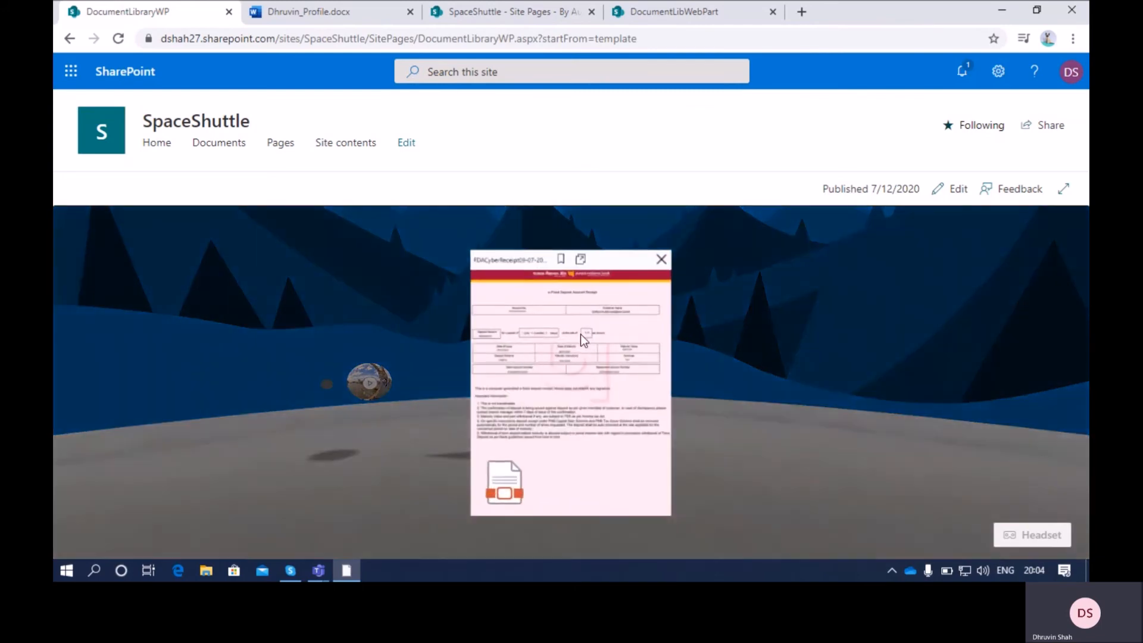
pyautogui.click(580, 260)
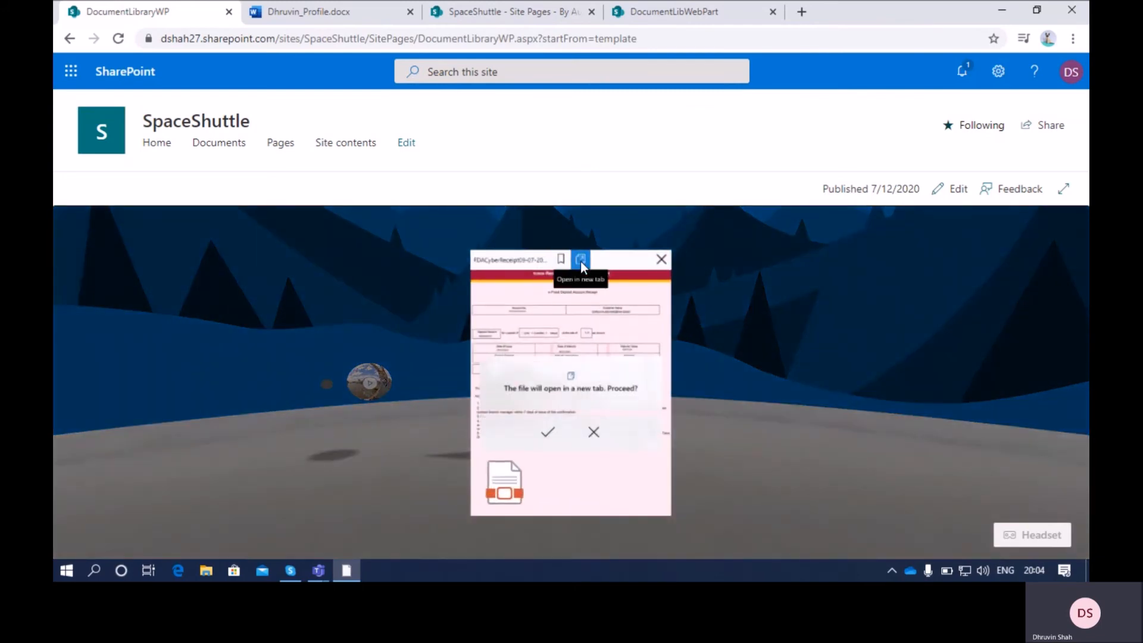
pyautogui.click(546, 432)
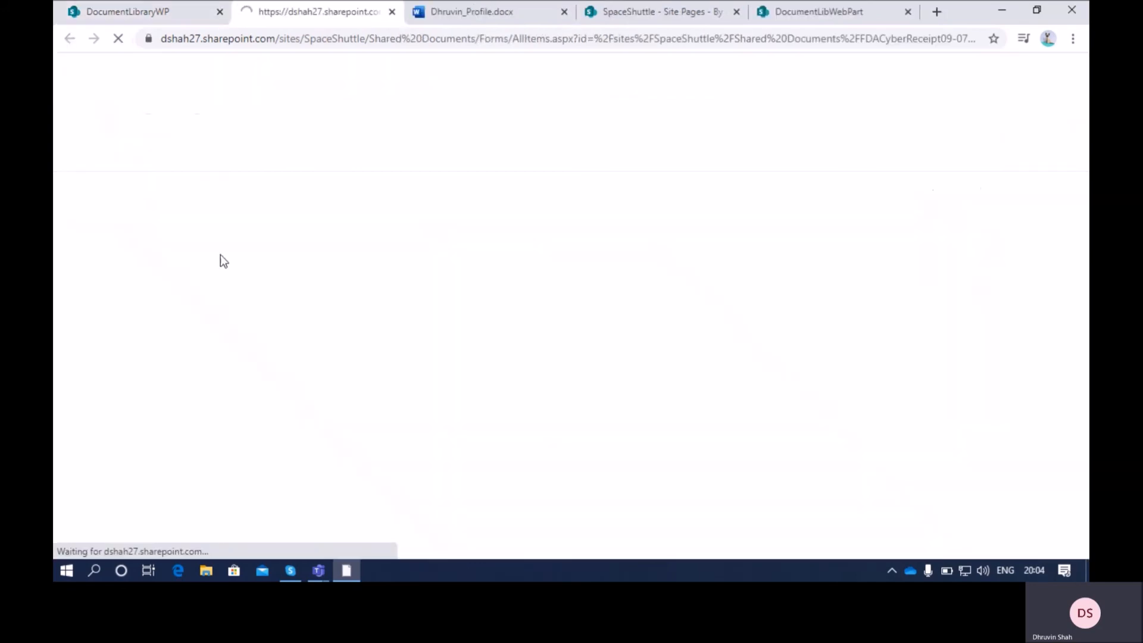
pyautogui.click(136, 13)
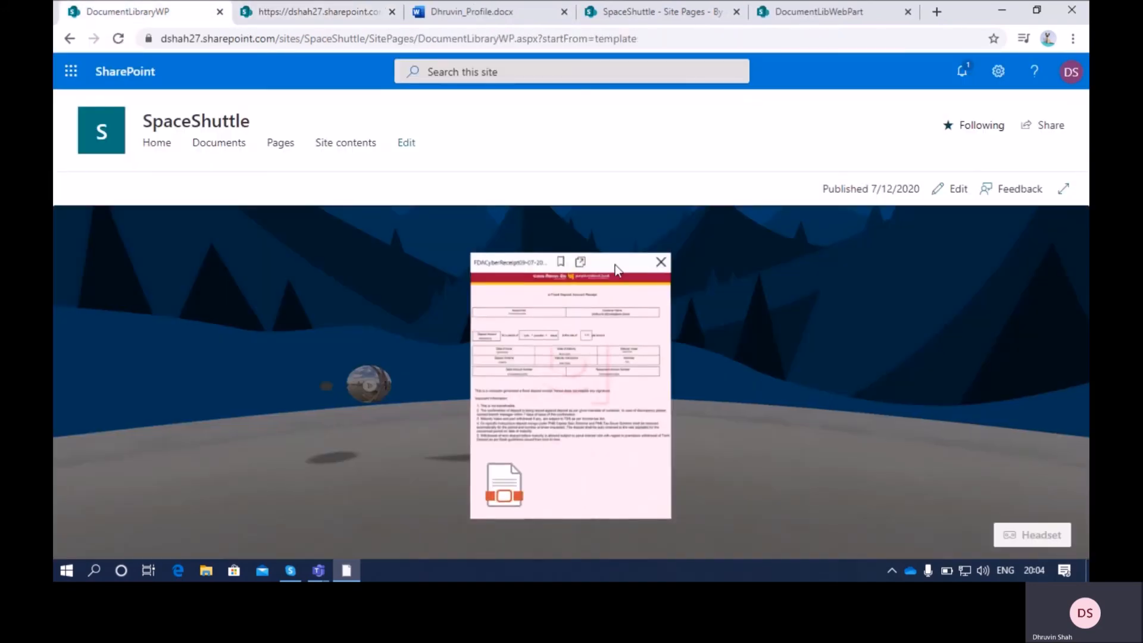
pyautogui.click(660, 262)
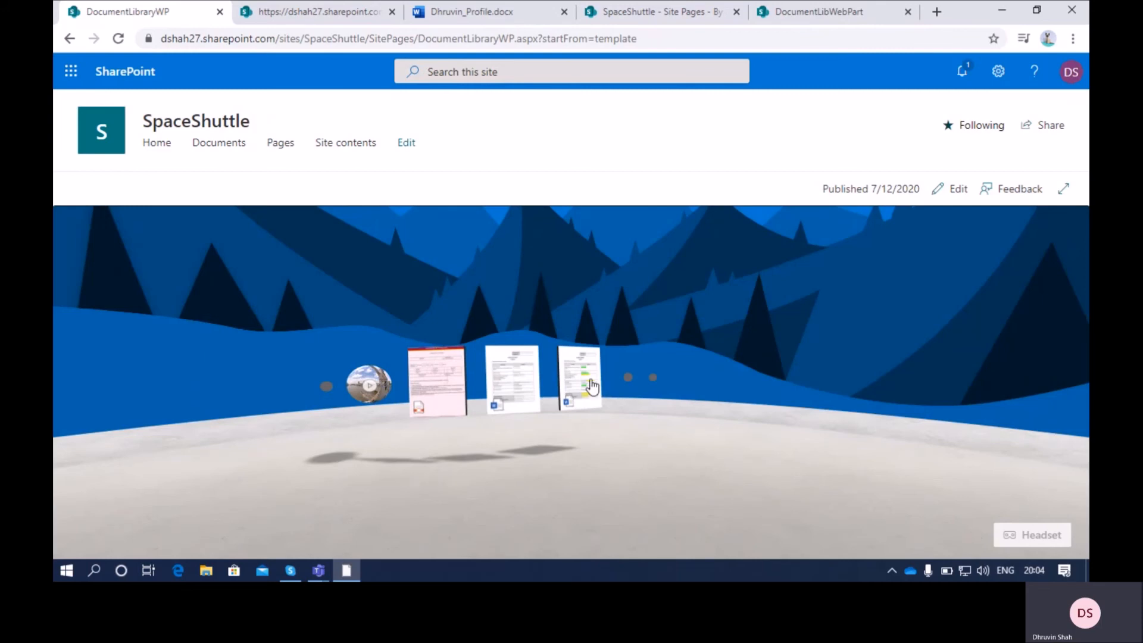
# Browse through all the files displayed in the document library web part.
pyautogui.scroll(2, 590, 384)
pyautogui.scroll(7, 548, 394)
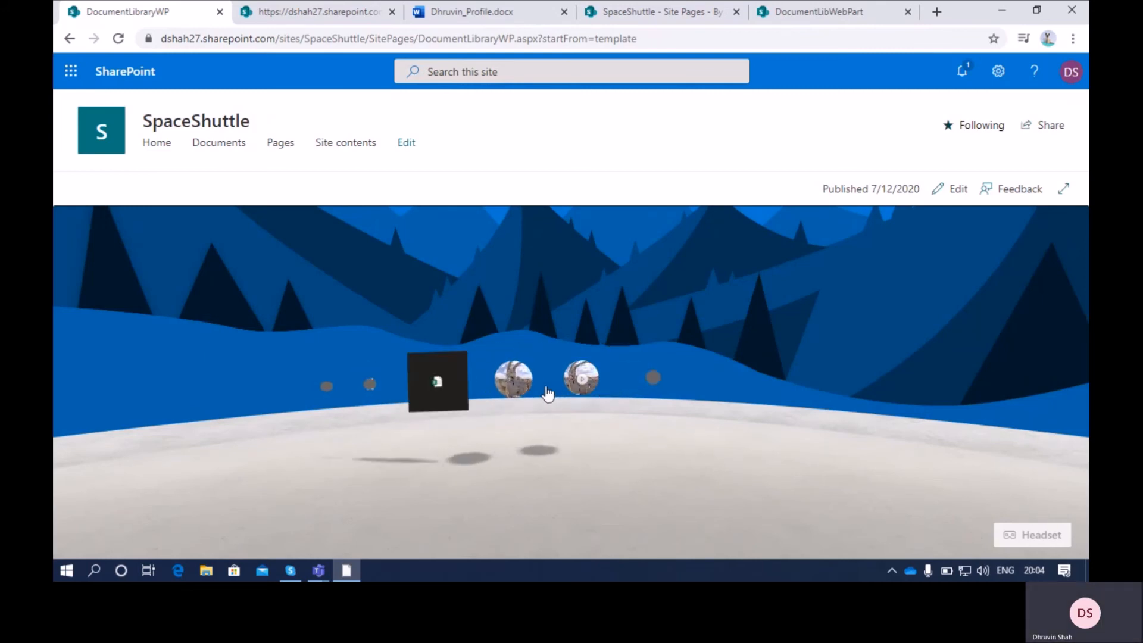
pyautogui.scroll(6, 549, 393)
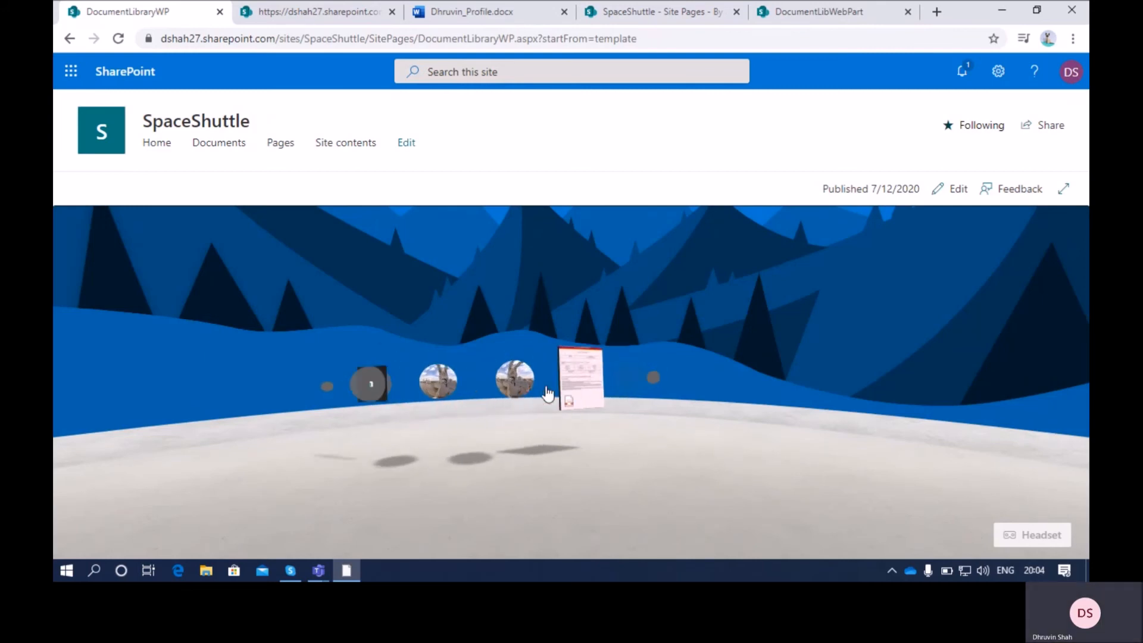
pyautogui.scroll(6, 548, 393)
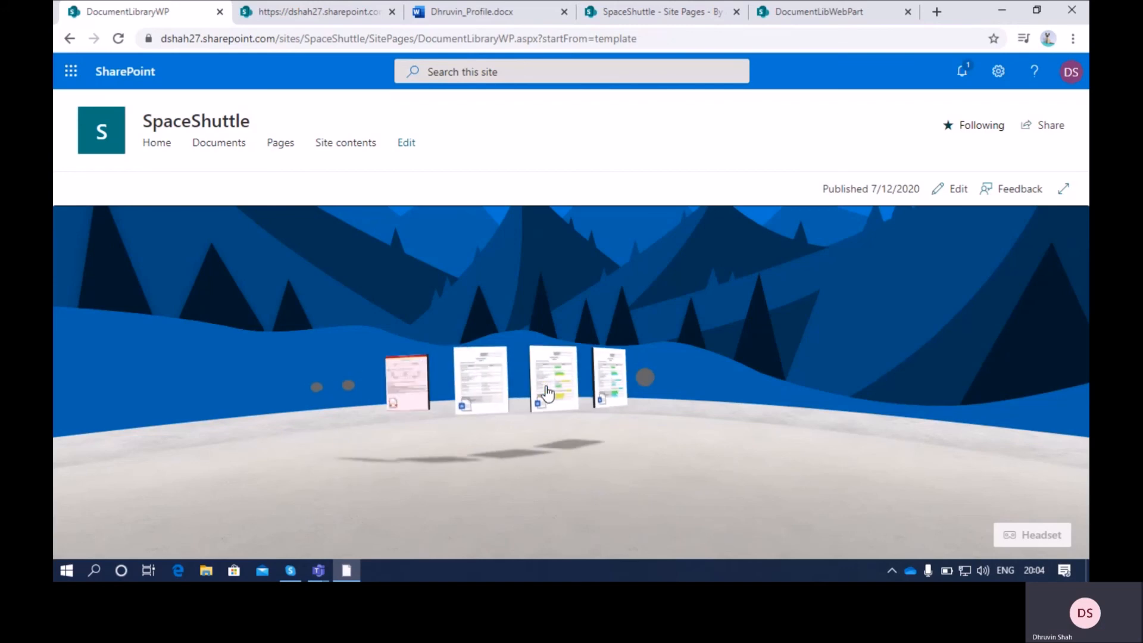
pyautogui.scroll(6, 548, 393)
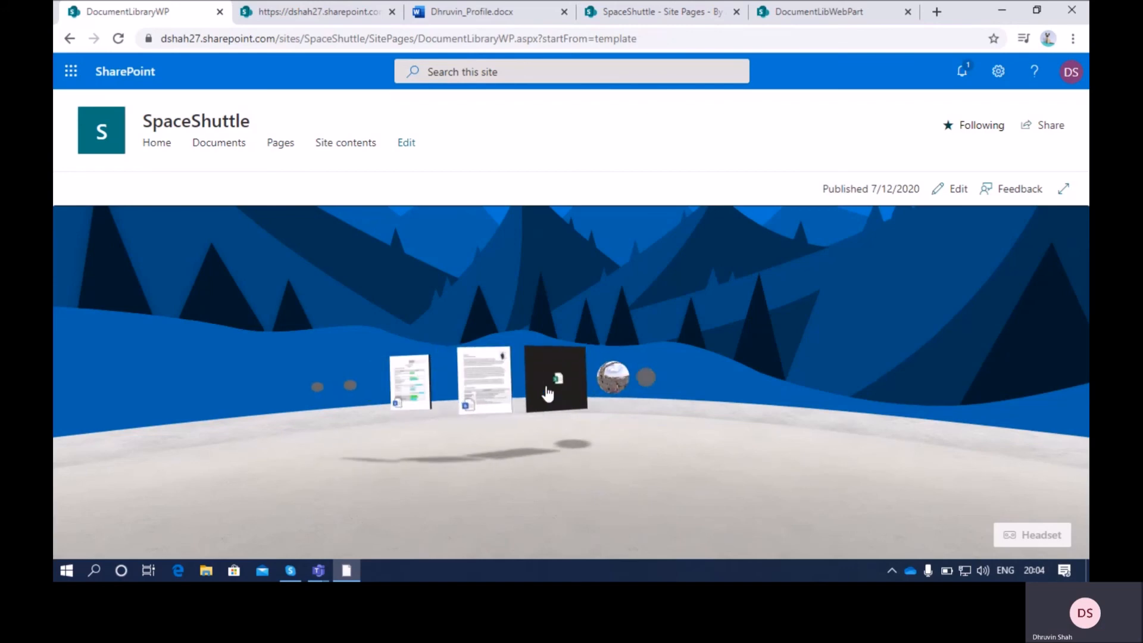
pyautogui.scroll(3, 549, 393)
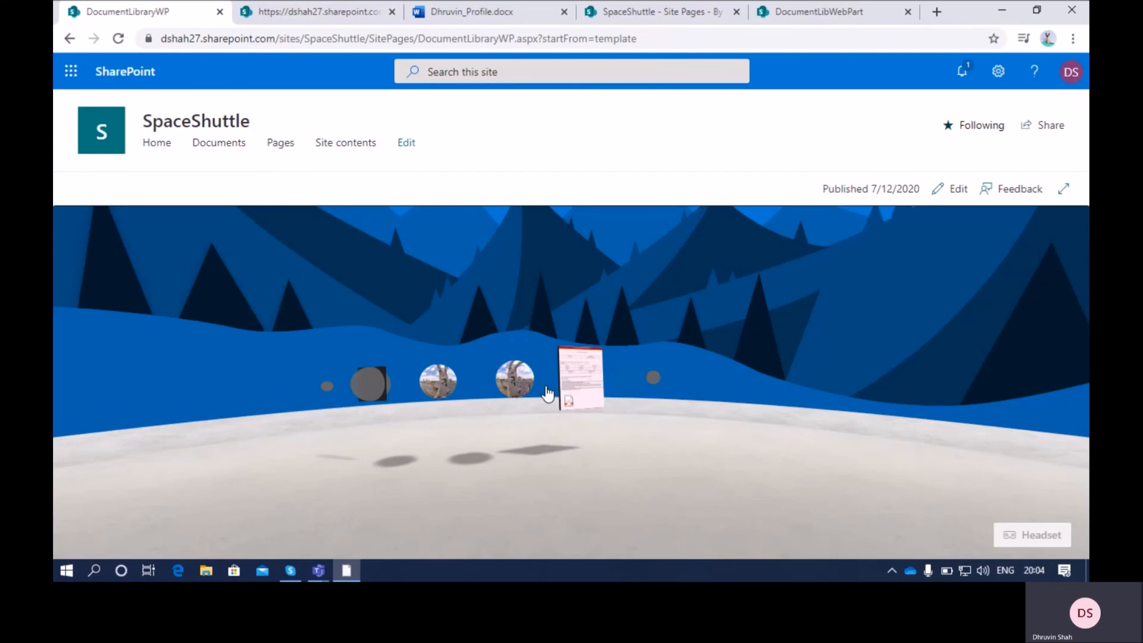
pyautogui.scroll(1, 548, 393)
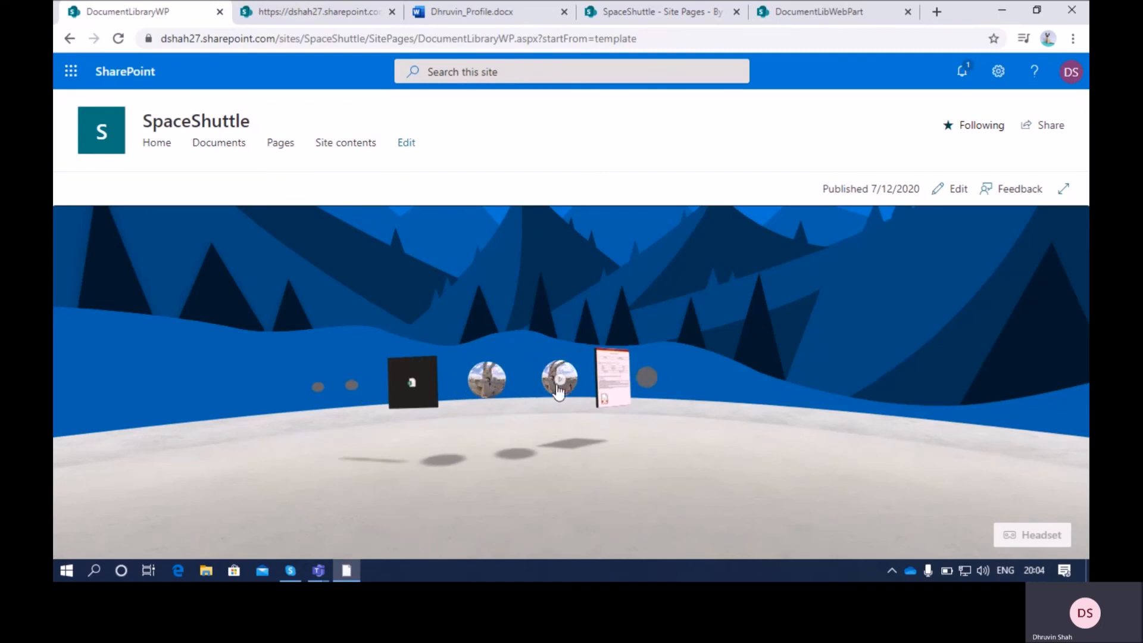
pyautogui.scroll(3, 559, 392)
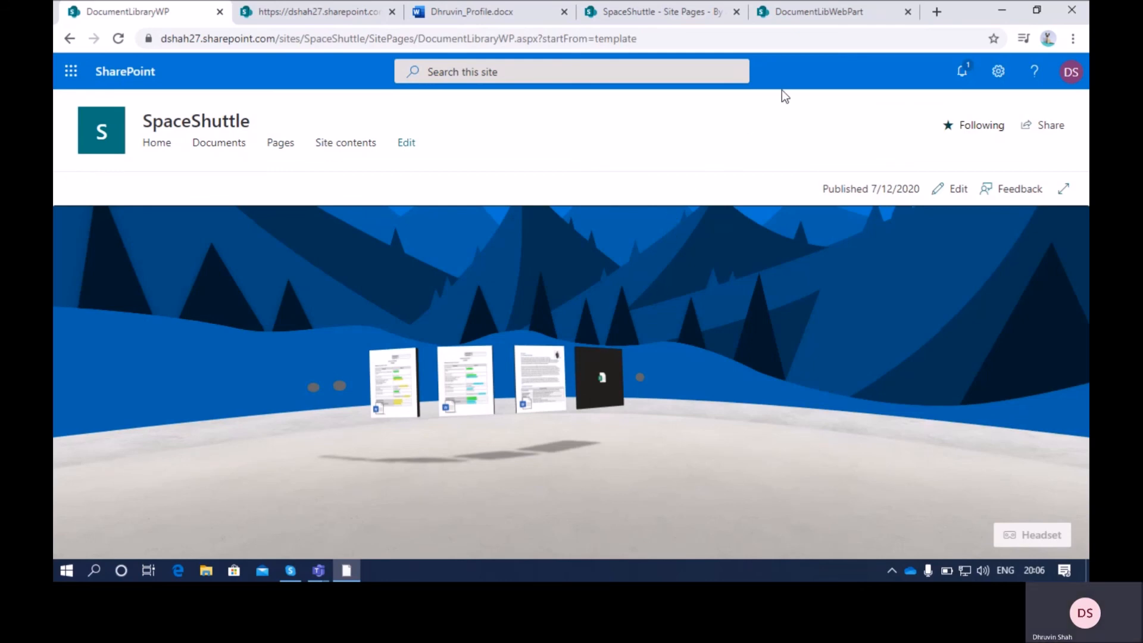
# Open the Learn2All YouTube channel in a new tab and follow one of the social links on its banner.
pyautogui.click(936, 19)
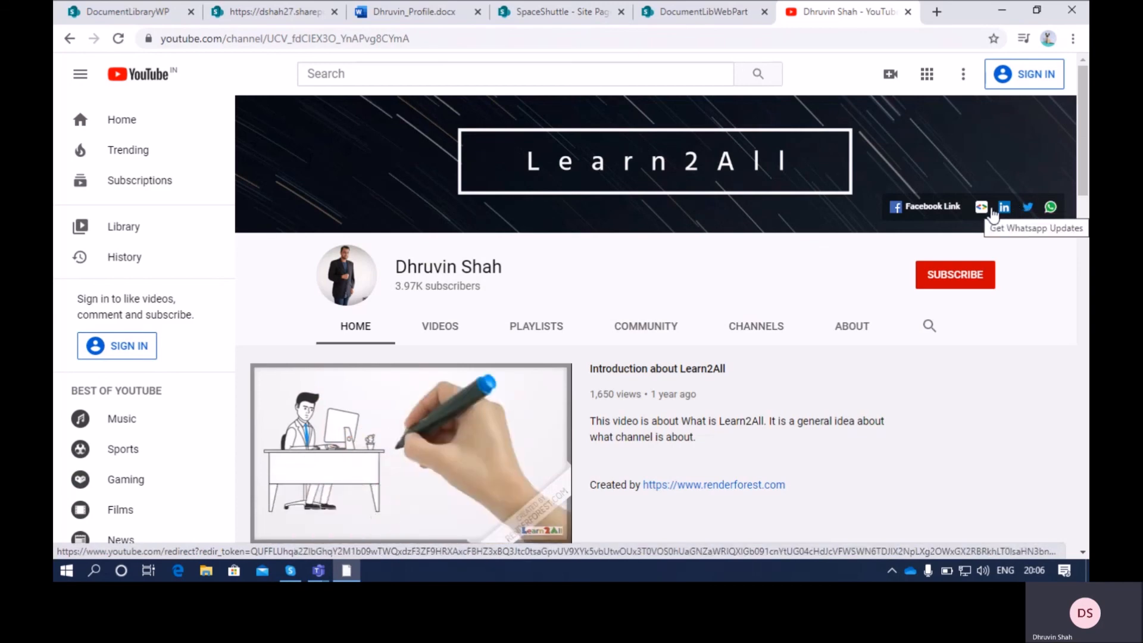
pyautogui.click(991, 212)
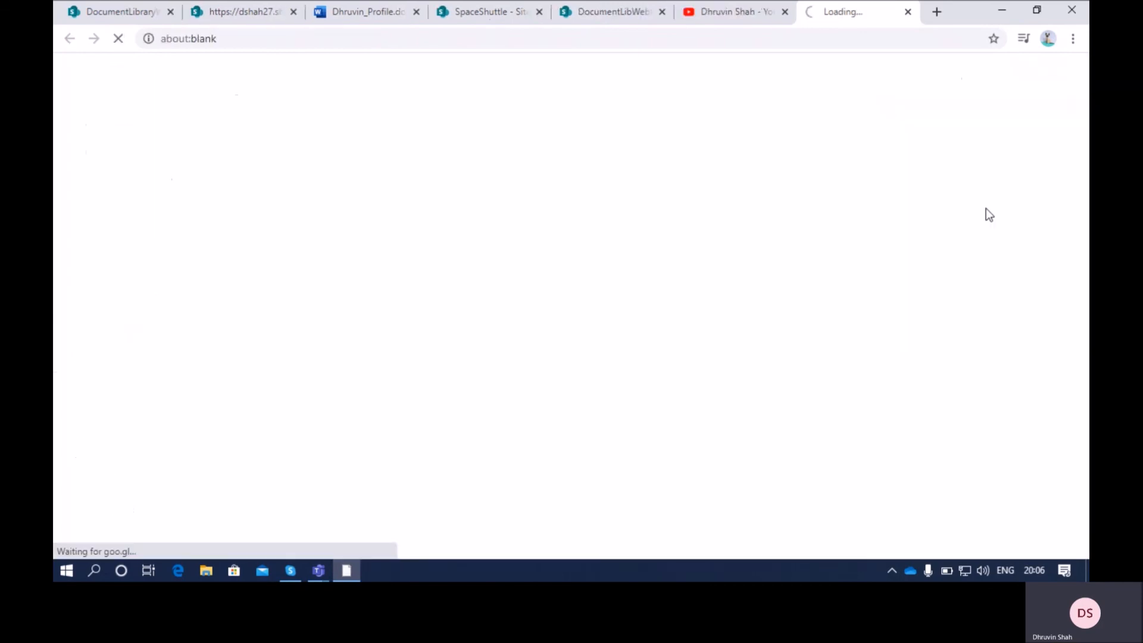